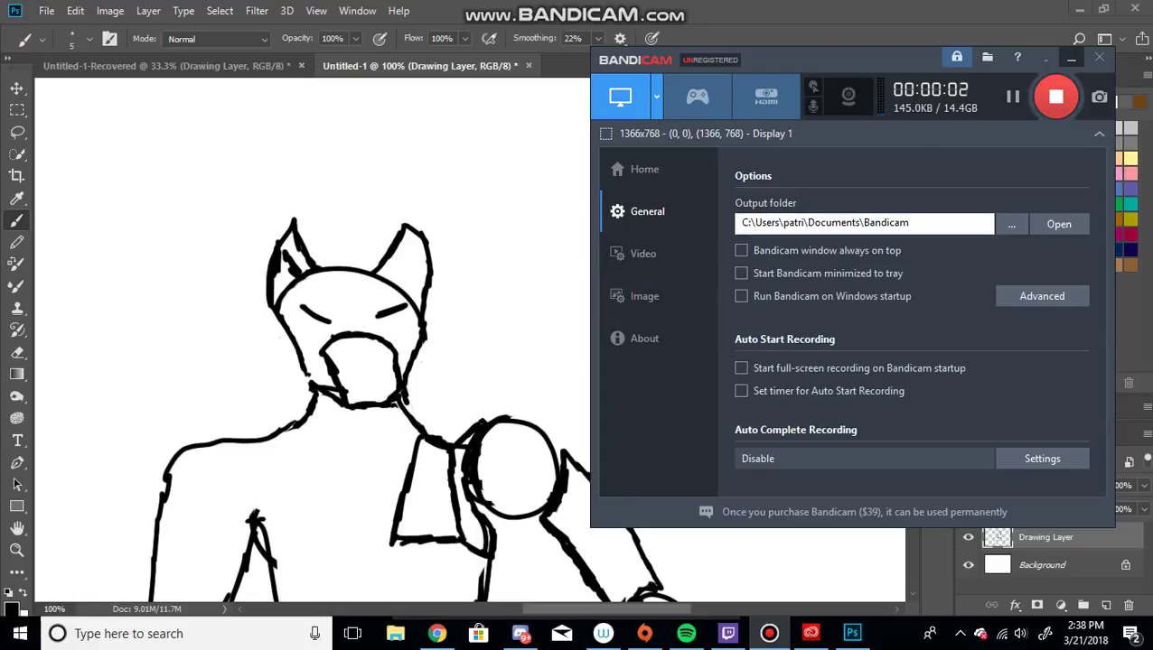
Draw an inner line in the right ear, plus a small nose and a mouth line inside the character's muzzle.
left_click(1071, 58)
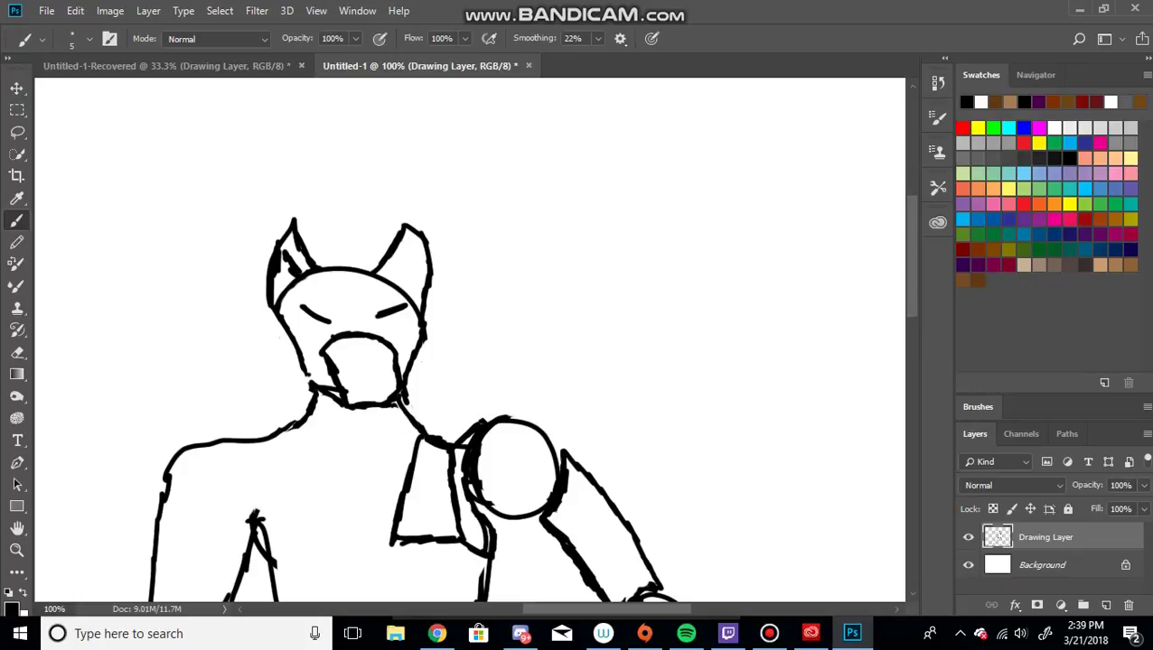
scroll(470, 343, "down", 2)
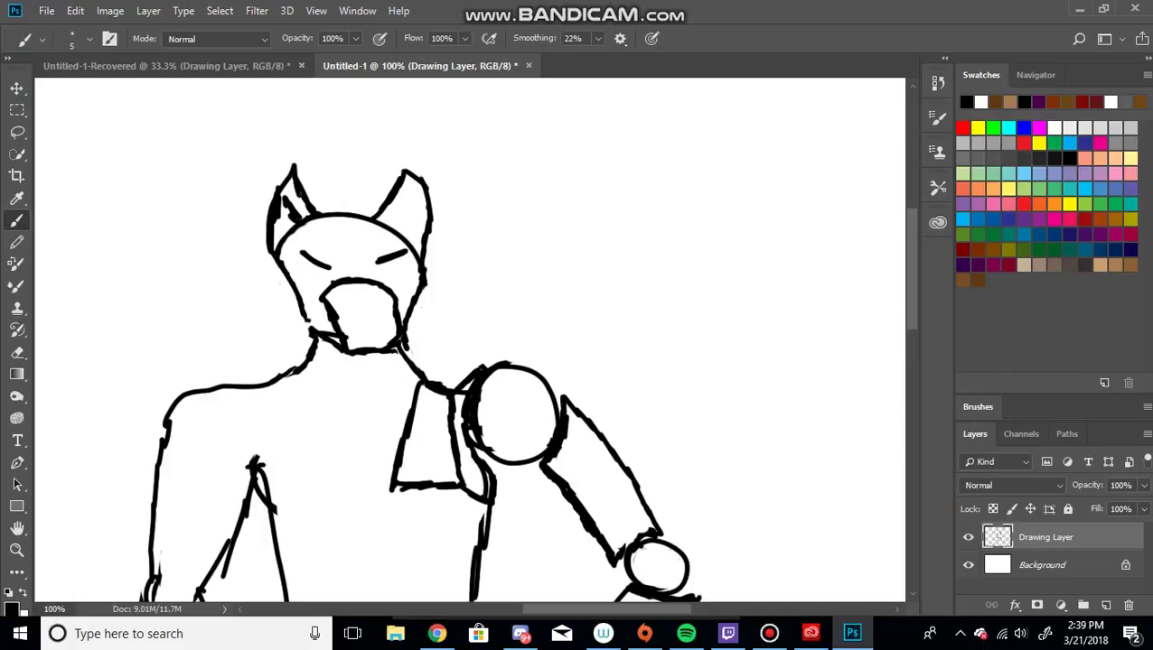
left_click_drag(380, 223, 404, 200)
mouse_move(353, 303)
left_mouse_down()
mouse_move(380, 305)
mouse_move(363, 318)
mouse_move(352, 303)
mouse_move(389, 331)
mouse_move(370, 332)
mouse_move(390, 329)
left_mouse_up()
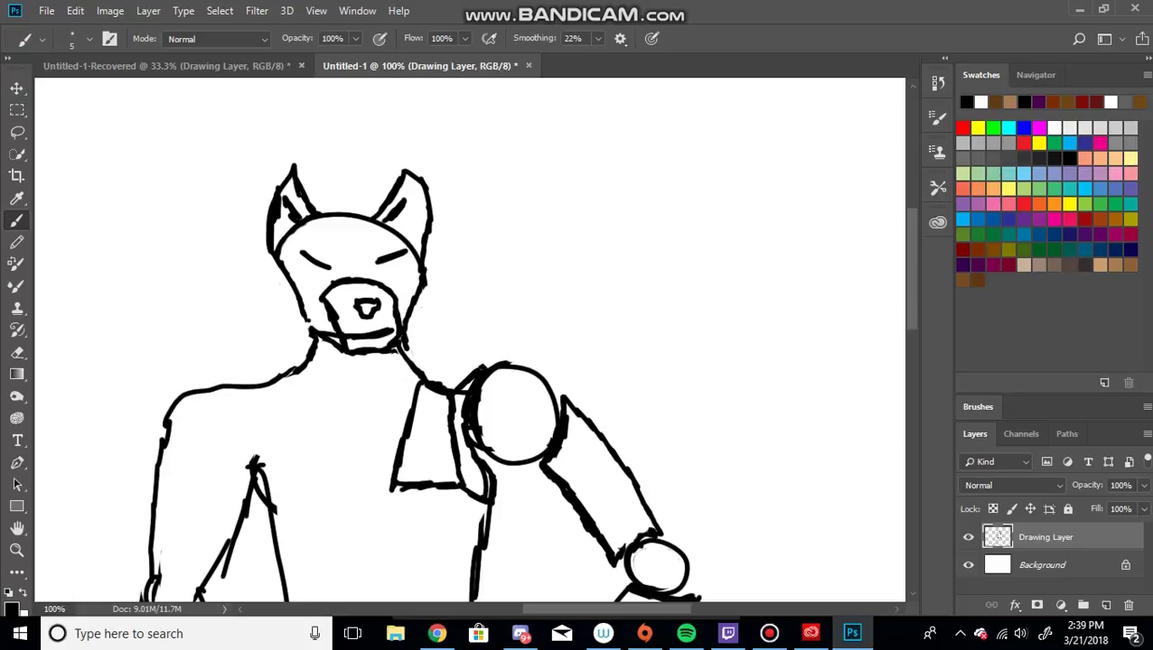
Erase the muzzle's left edge and the stray overlapping lines beside the muzzle and jaw.
key("e")
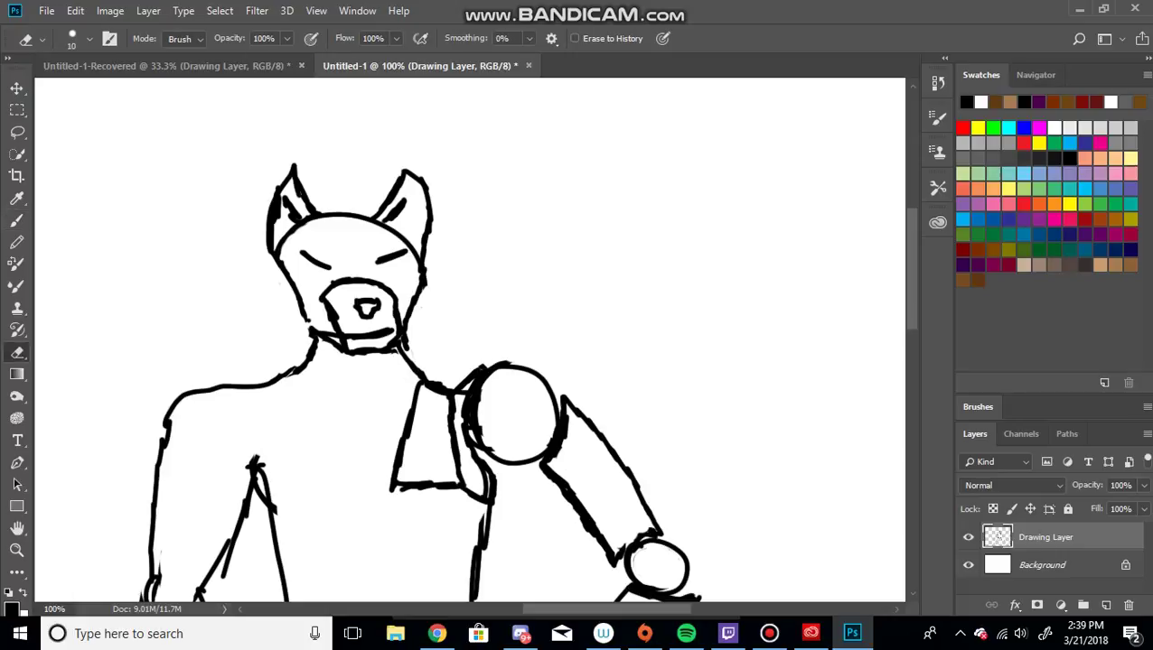
mouse_move(325, 332)
left_mouse_down()
mouse_move(335, 335)
mouse_move(321, 293)
mouse_move(331, 280)
left_mouse_up()
left_click_drag(406, 338, 404, 355)
left_click(17, 219)
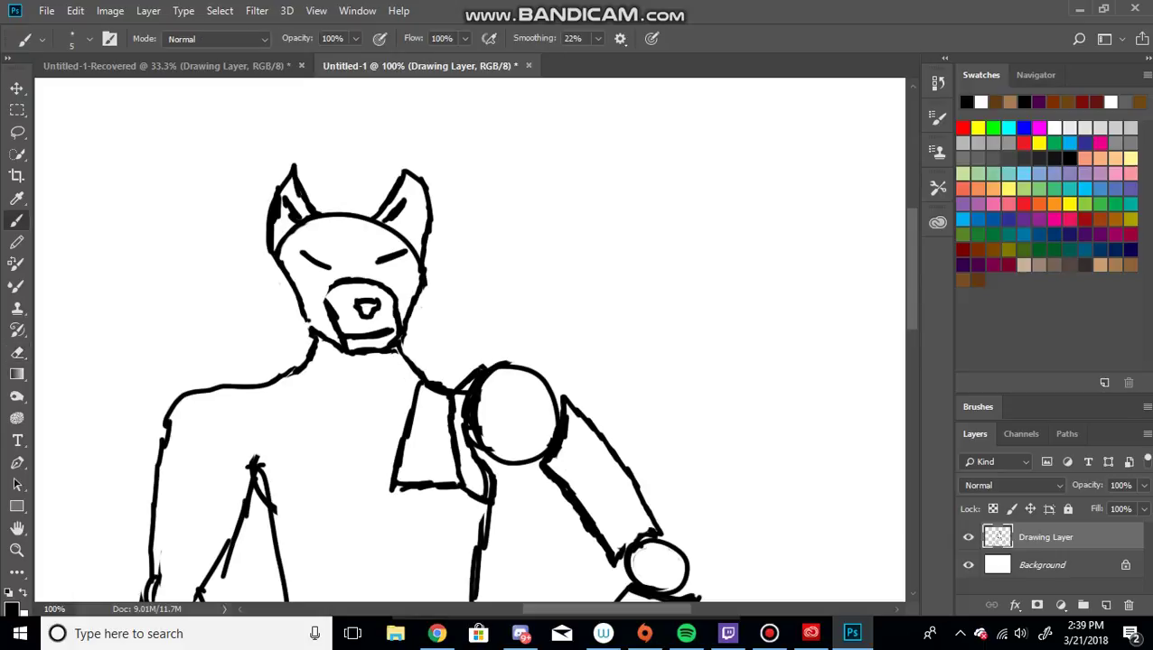
mouse_move(331, 281)
left_mouse_down()
mouse_move(318, 309)
mouse_move(336, 338)
left_mouse_up()
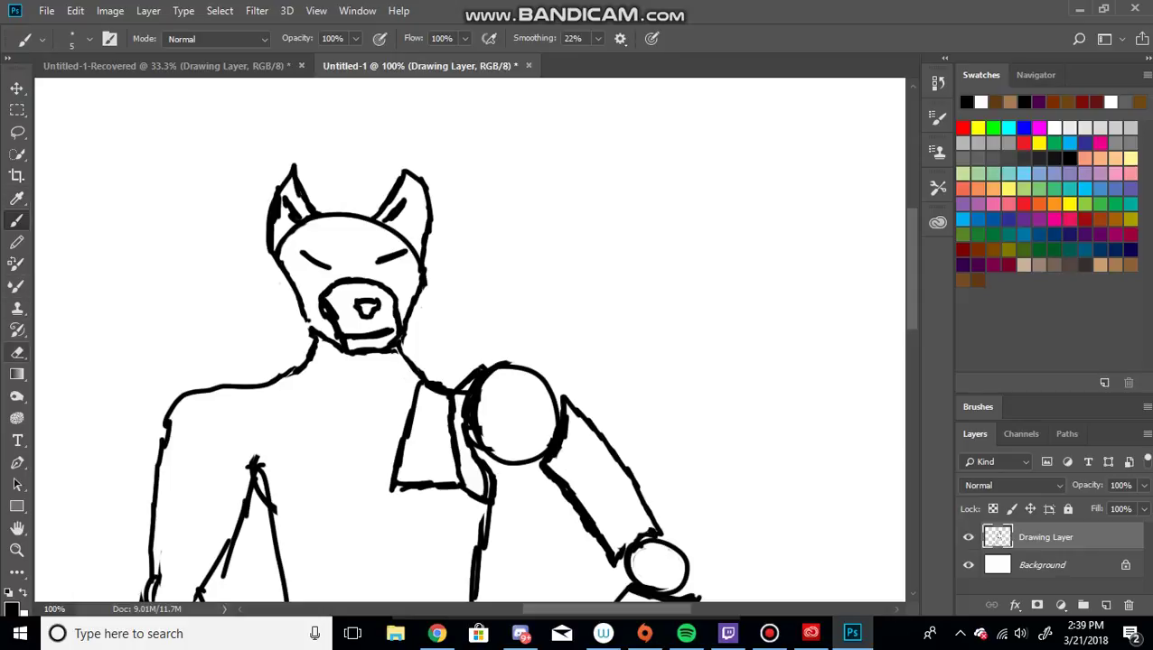
left_click(17, 353)
mouse_move(335, 318)
left_mouse_down()
mouse_move(328, 307)
mouse_move(343, 343)
mouse_move(321, 315)
left_mouse_up()
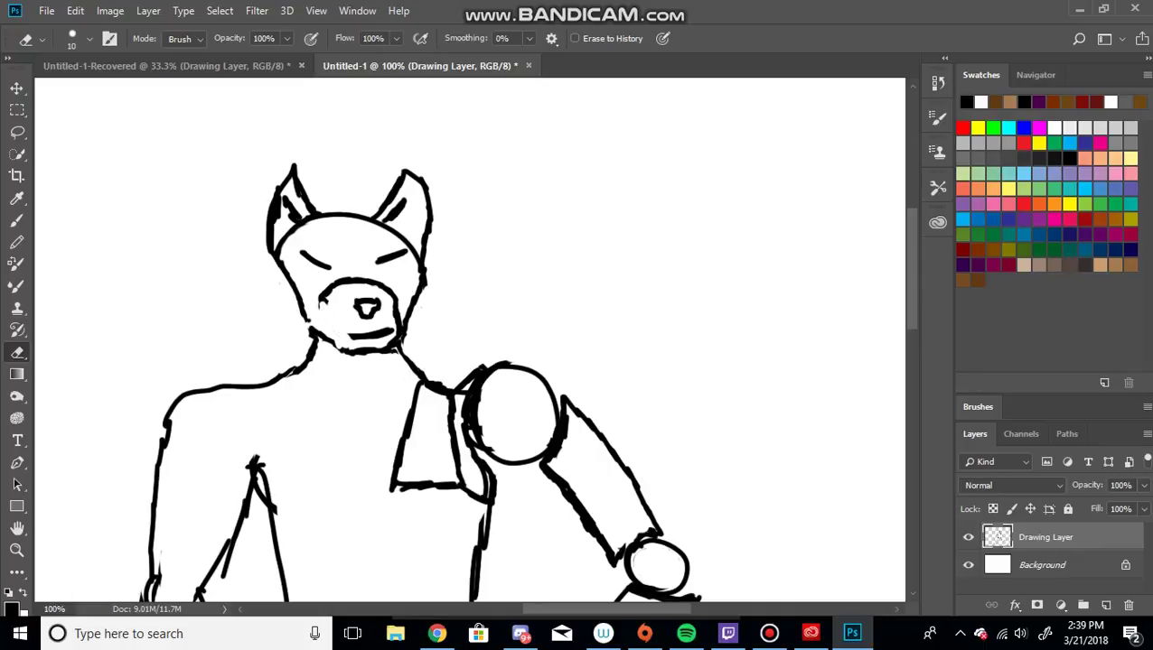
Brush over the left jawline and connect the muzzle's upper curve to both sides of the head with short lines.
key("b")
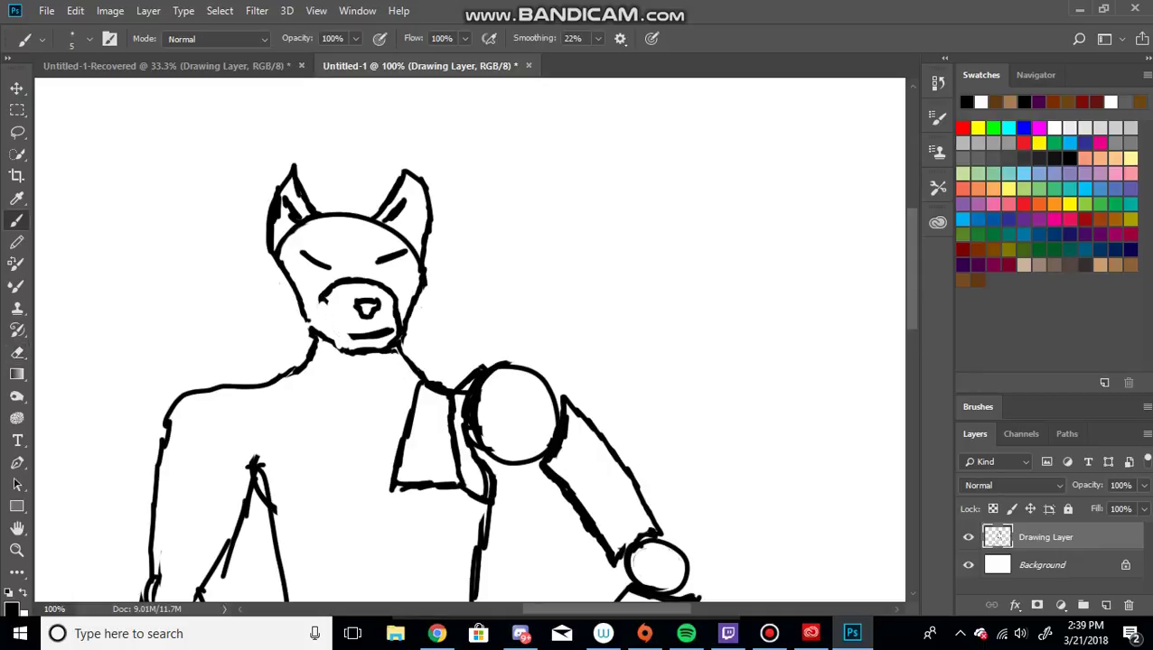
left_click_drag(291, 289, 351, 349)
left_click_drag(322, 298, 308, 302)
left_click_drag(389, 288, 425, 293)
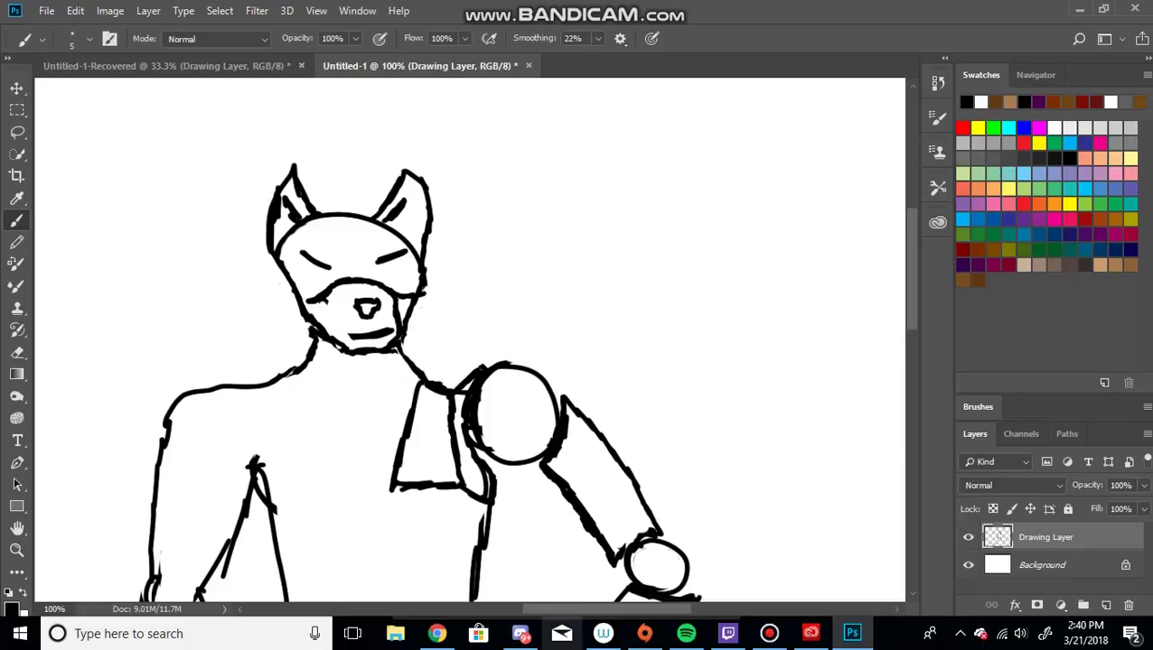
Check the Doberman reference photo in Chrome, and replace the small nose in Photoshop with a wider one.
left_click(435, 633)
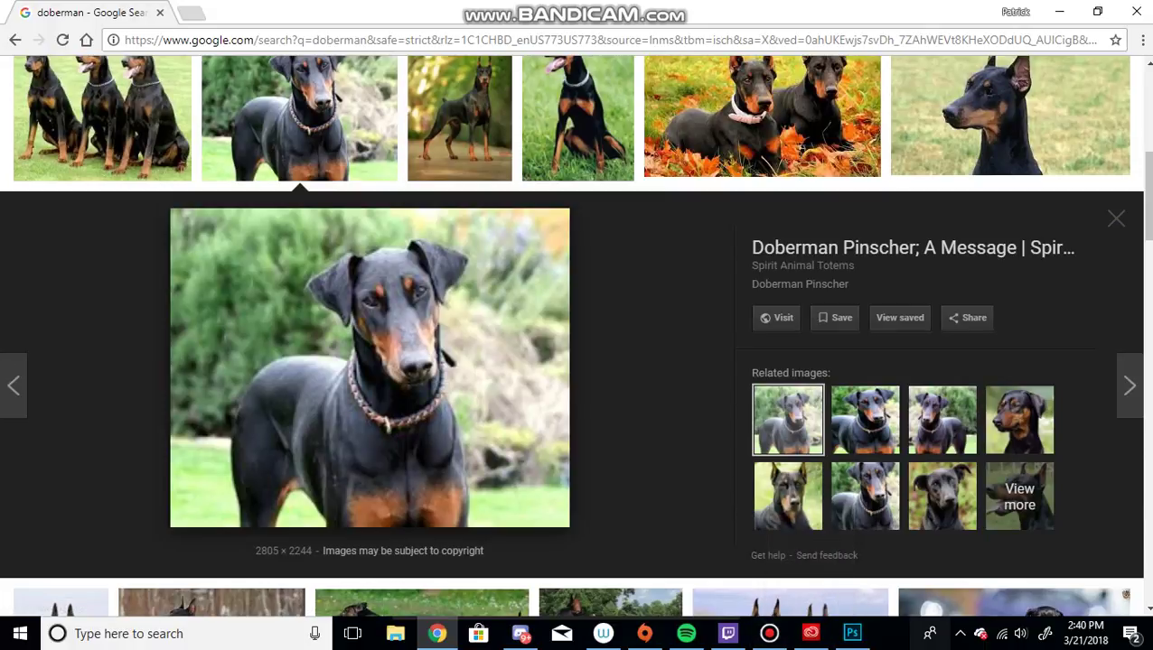
left_click(852, 634)
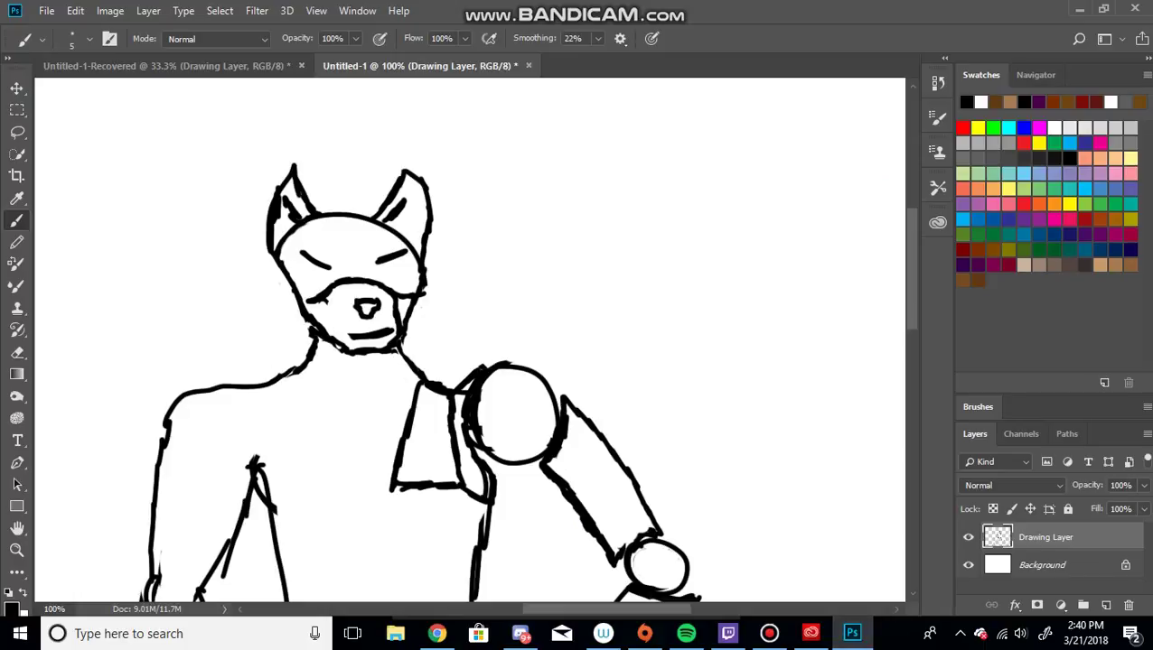
key("e")
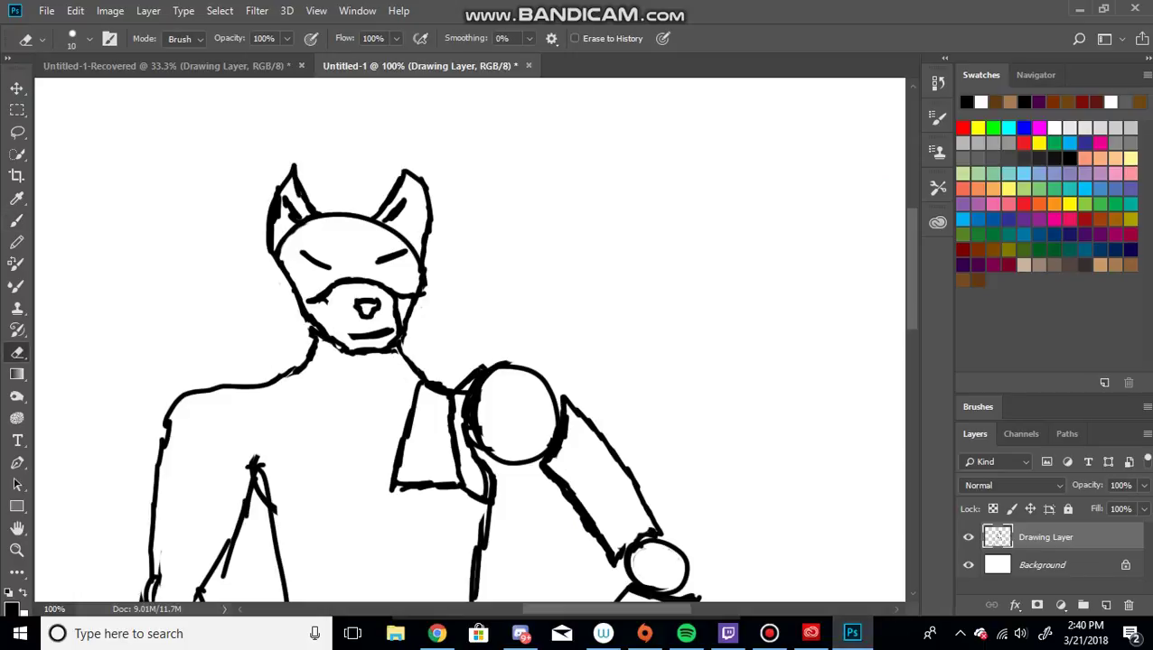
mouse_move(360, 298)
left_mouse_down()
mouse_move(378, 311)
mouse_move(354, 309)
left_mouse_up()
key("b")
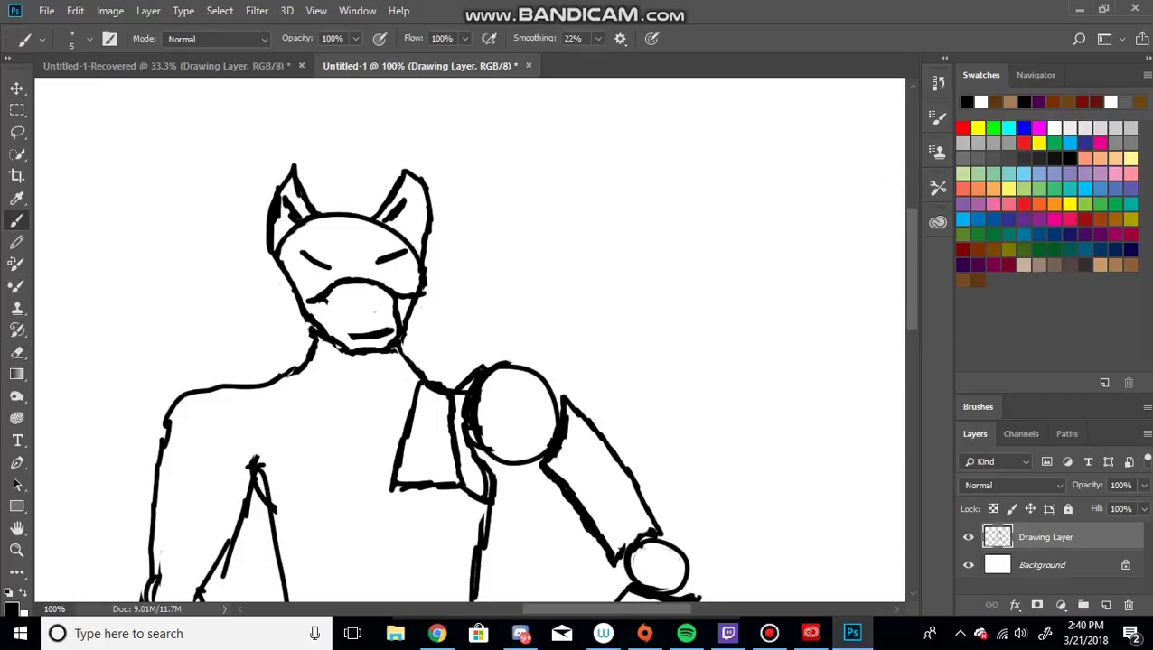
mouse_move(348, 302)
left_mouse_down()
mouse_move(383, 298)
mouse_move(348, 300)
mouse_move(363, 318)
mouse_move(386, 296)
mouse_move(365, 307)
left_mouse_up()
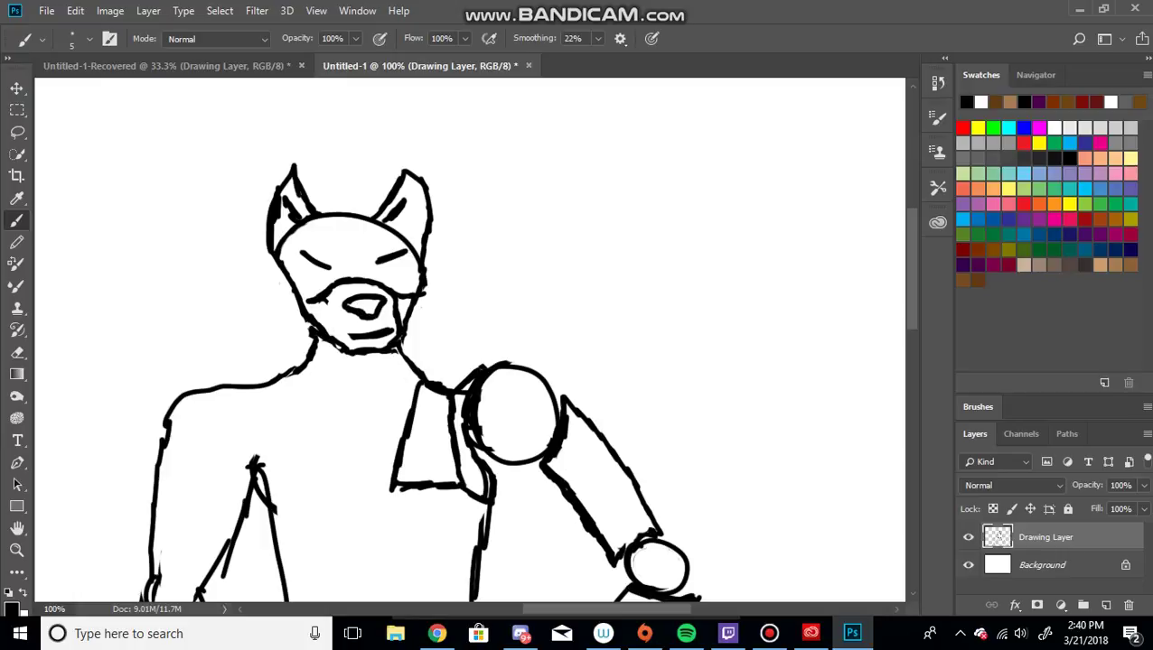
Extend the mouth line to the left jaw and paint a solid black patch on the snout bridge above the nose.
left_click_drag(352, 336, 328, 330)
left_click_drag(345, 268, 356, 277)
mouse_move(353, 284)
left_mouse_down()
mouse_move(373, 291)
mouse_move(354, 259)
mouse_move(365, 258)
left_mouse_up()
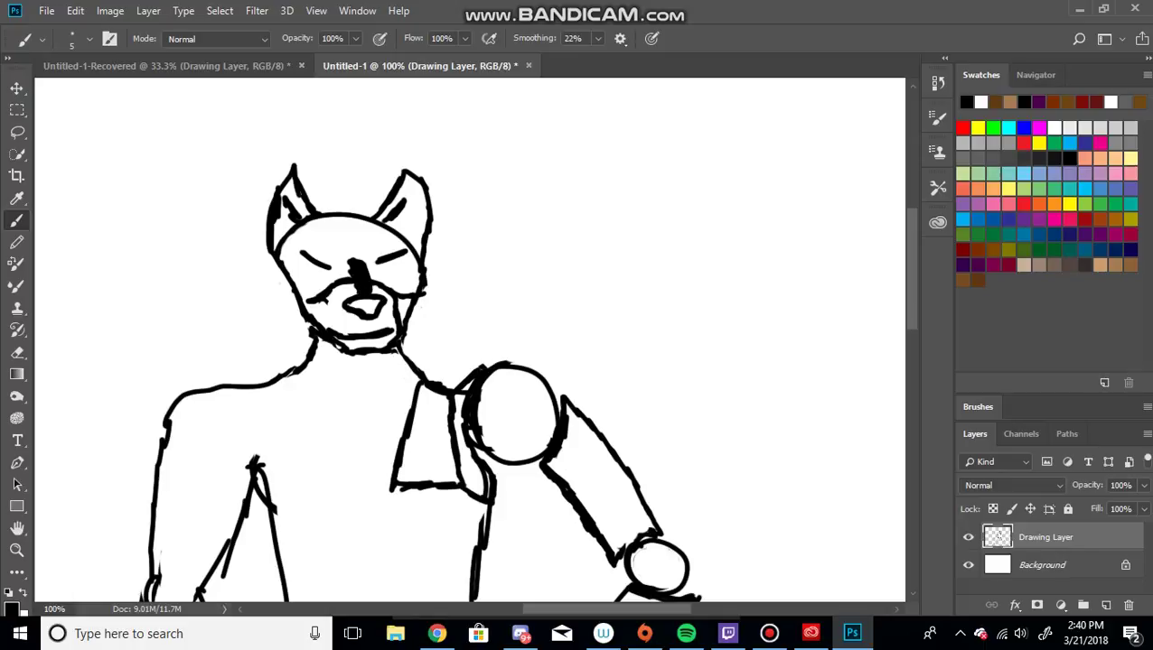
left_click_drag(350, 267, 339, 257)
Compare the drawing with the Doberman photo in Chrome, and erase the muzzle's upper curve and side lines around the nose.
left_click(437, 633)
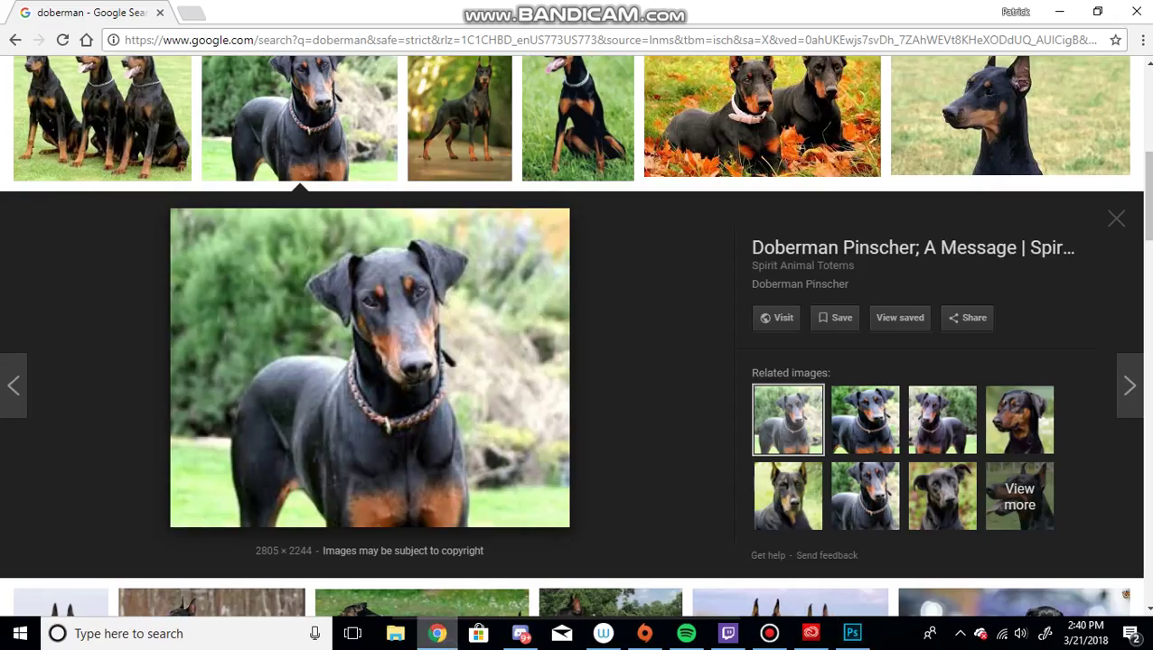
left_click(439, 637)
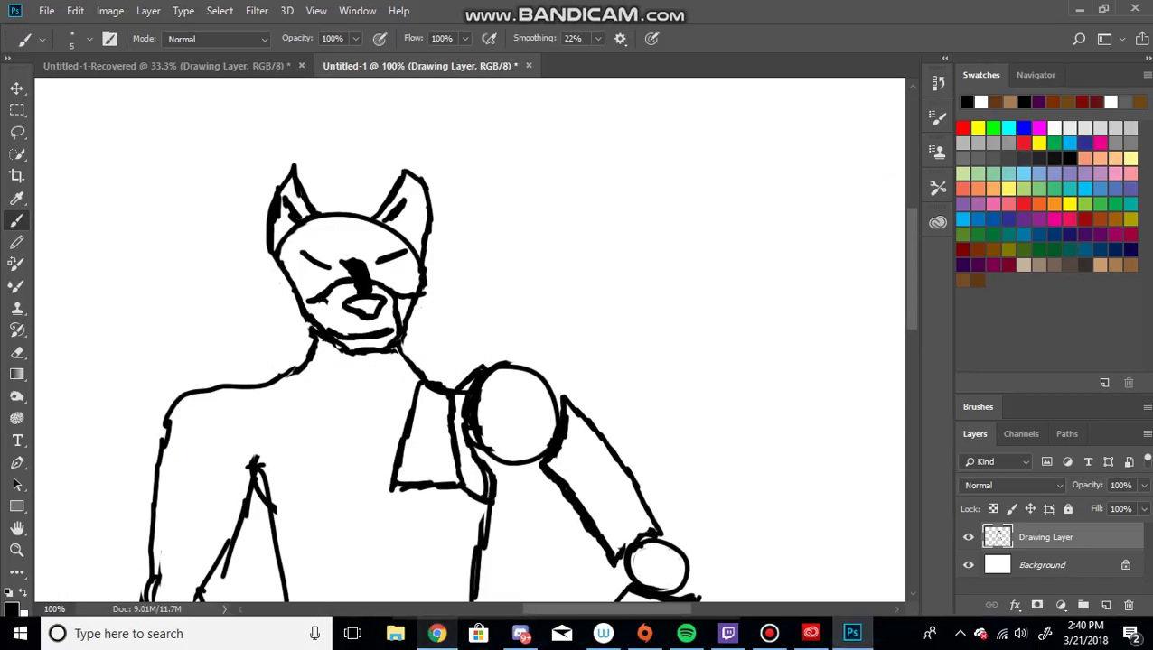
left_click(439, 637)
left_click(439, 637)
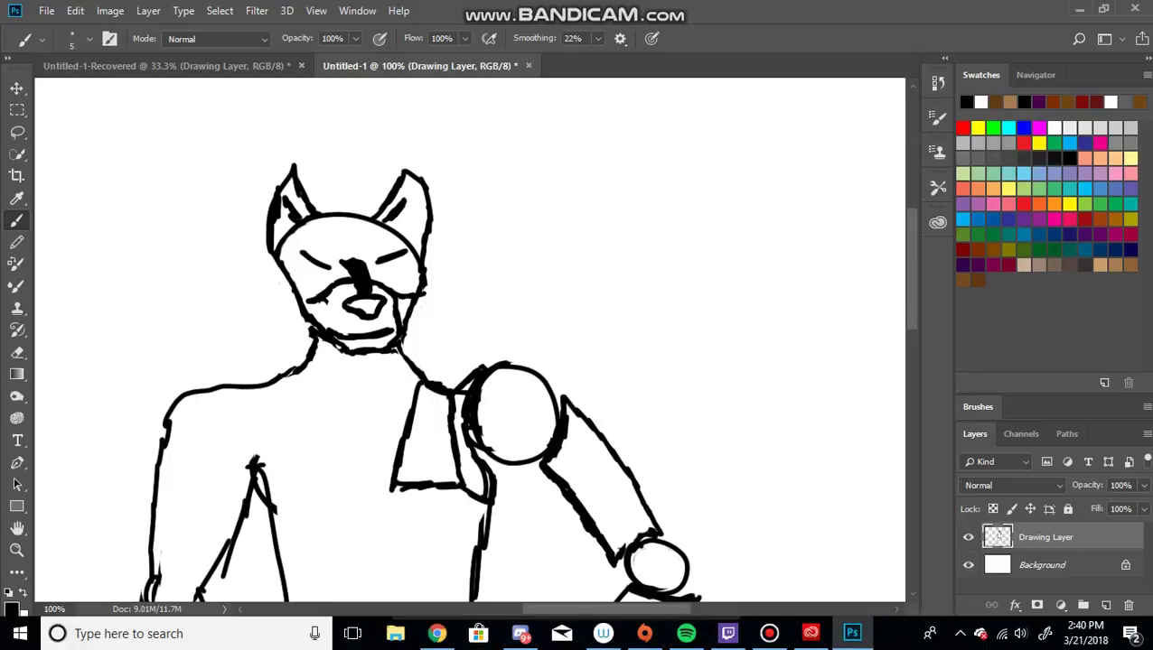
key("e")
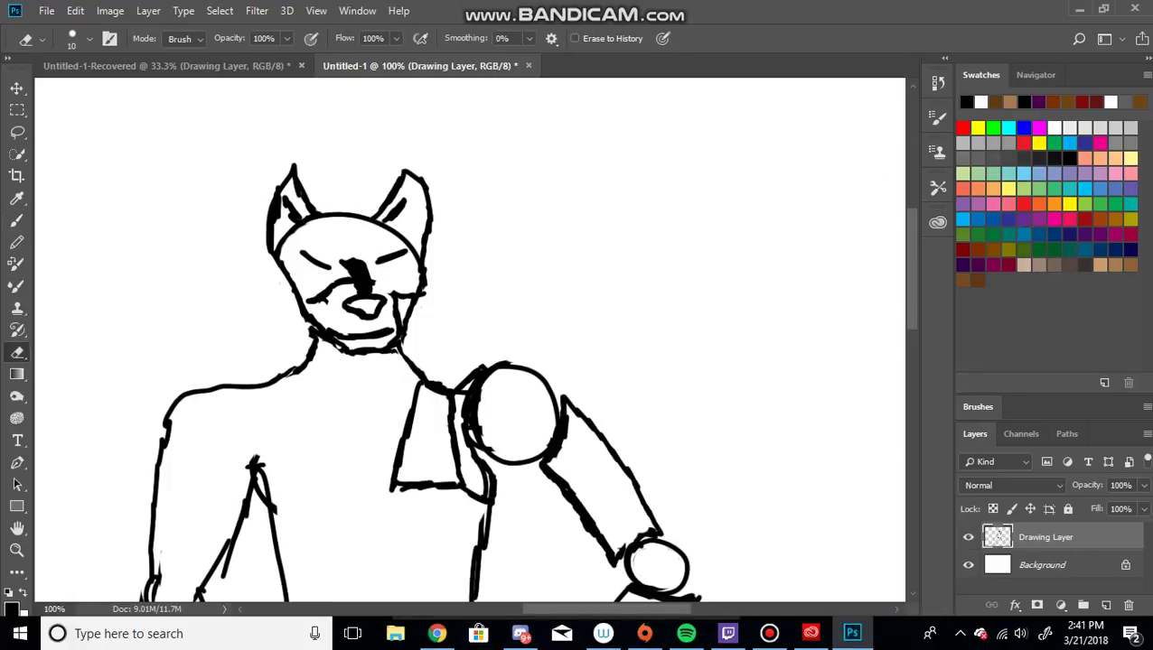
mouse_move(394, 295)
left_mouse_down()
mouse_move(393, 317)
mouse_move(411, 297)
left_mouse_up()
mouse_move(321, 297)
left_mouse_down()
mouse_move(311, 300)
mouse_move(347, 279)
left_mouse_up()
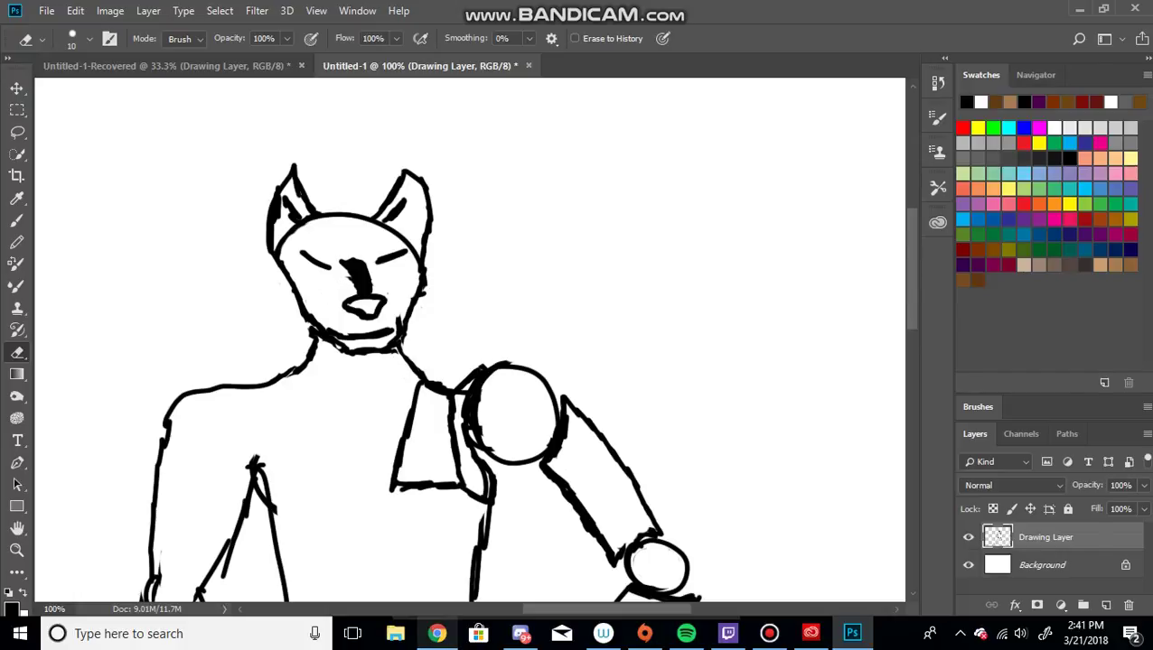
Draw a cheek marking line from the snout to each side of the face, comparing with the Doberman photo in Chrome.
left_click(436, 633)
key("alt+Tab")
key("b")
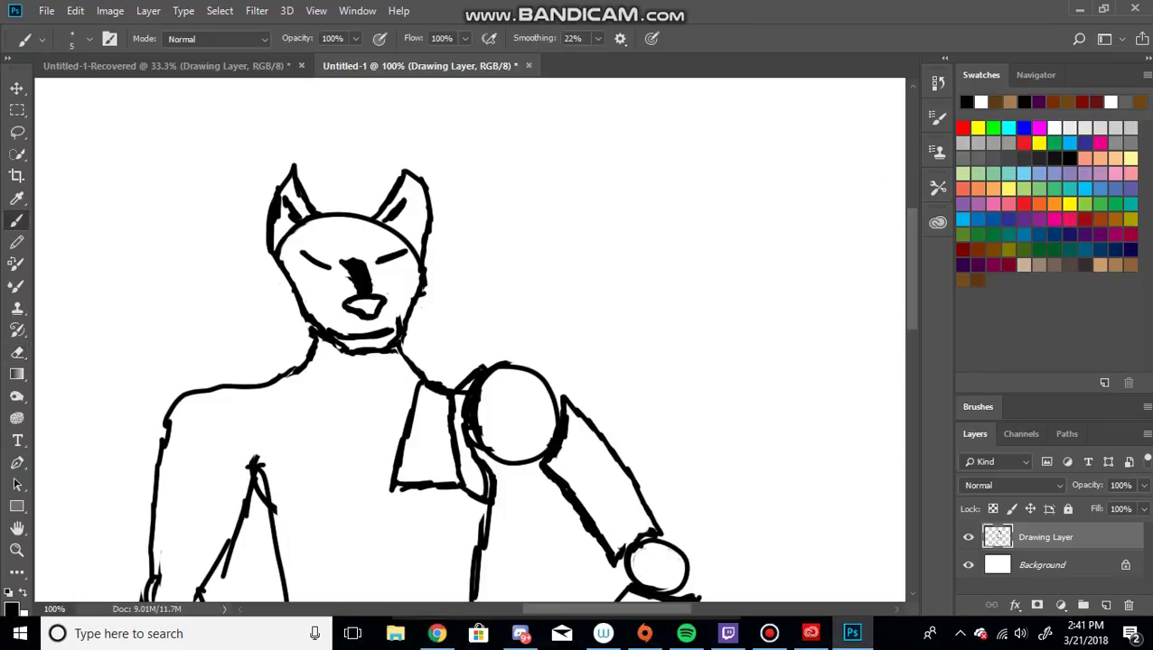
key("alt+Tab")
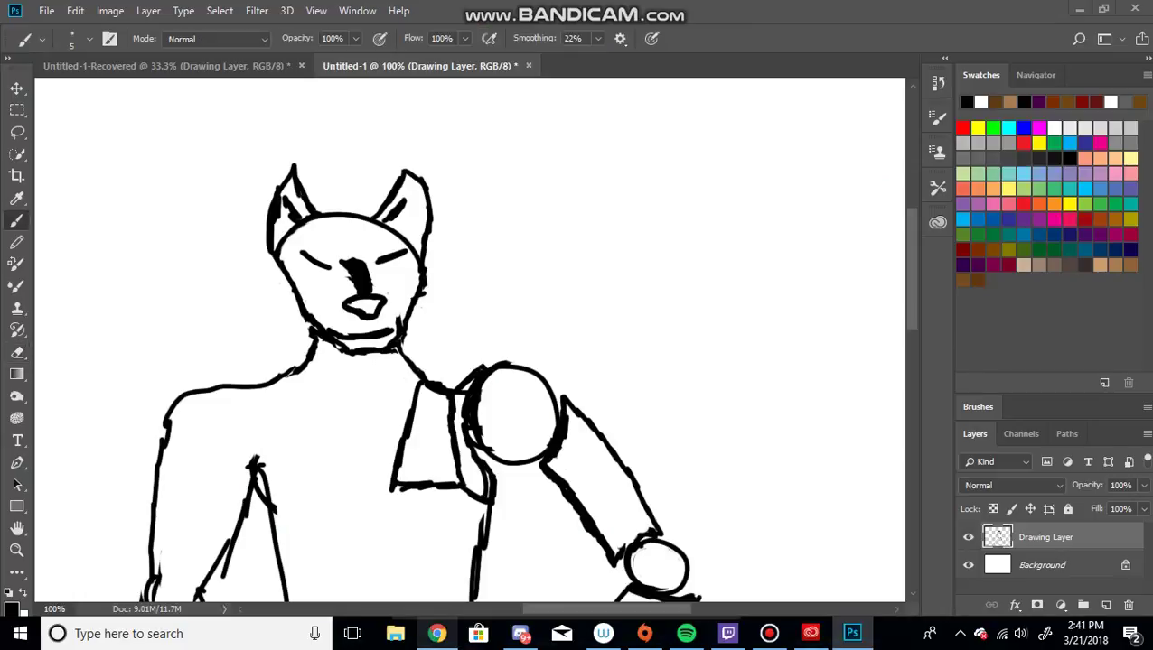
key("alt+Tab")
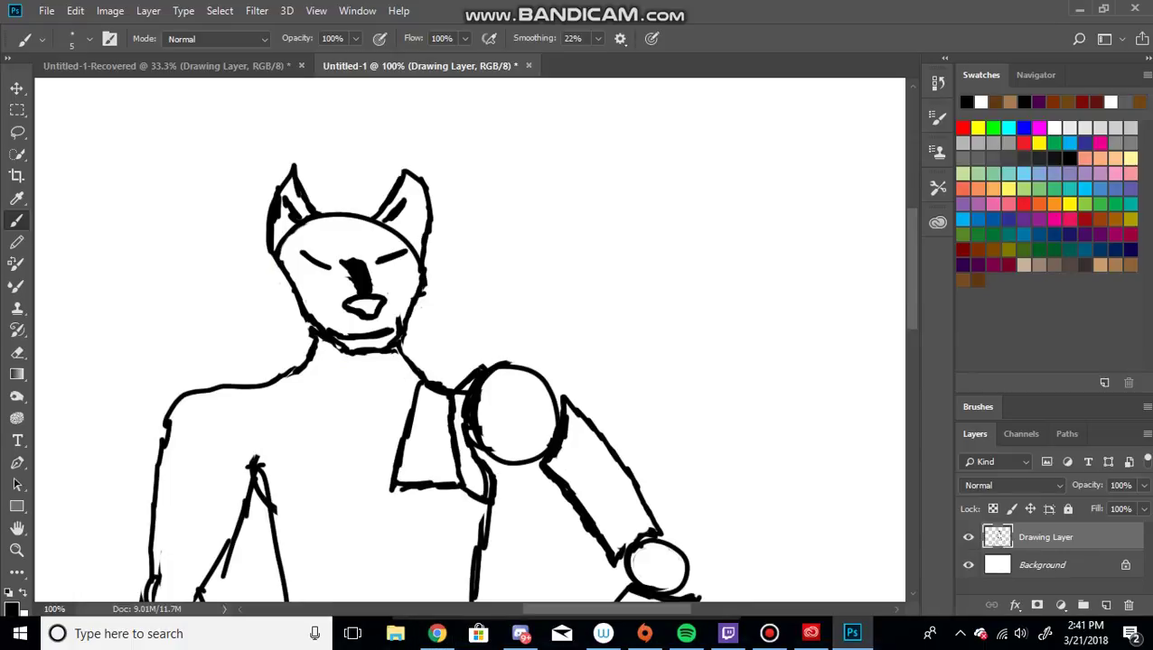
left_click_drag(378, 295, 419, 273)
key("alt+Tab")
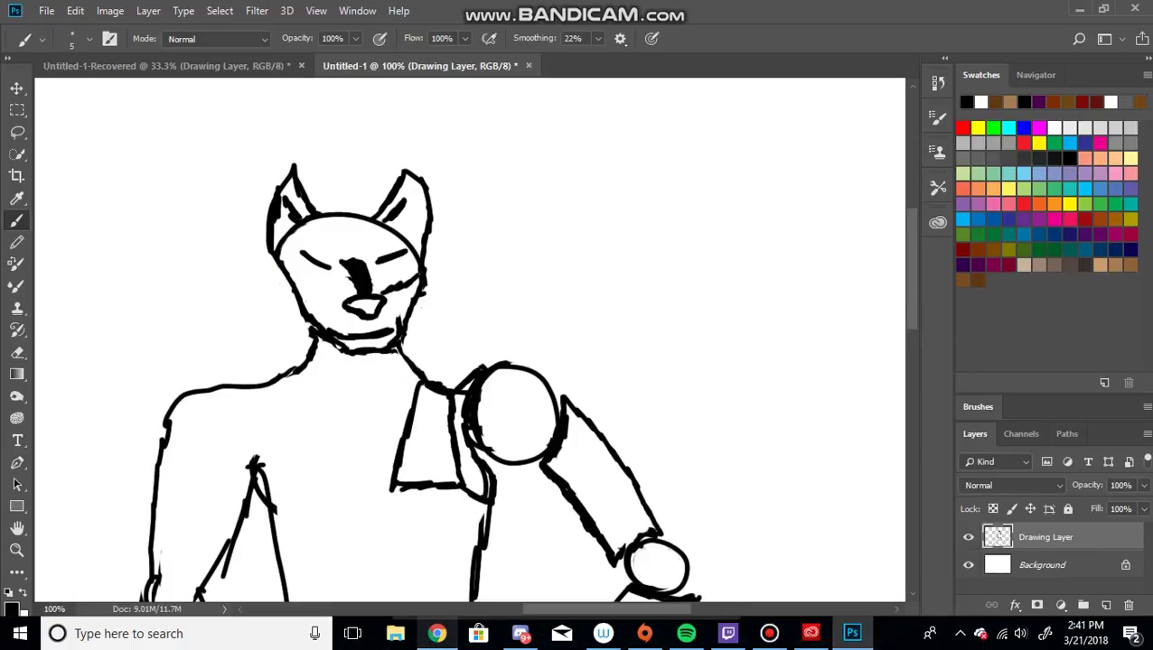
key("alt+Tab")
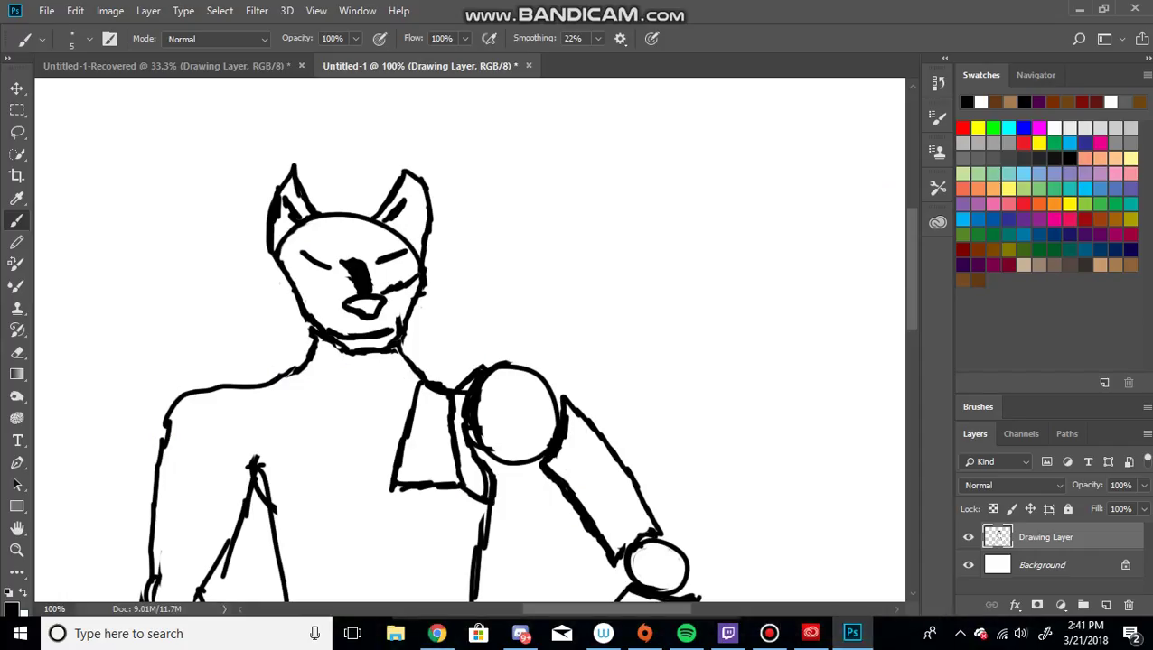
left_click_drag(356, 288, 295, 288)
Recheck the Doberman photo in Chrome and thicken the cheek marking lines on both sides of the face.
key("alt+Tab")
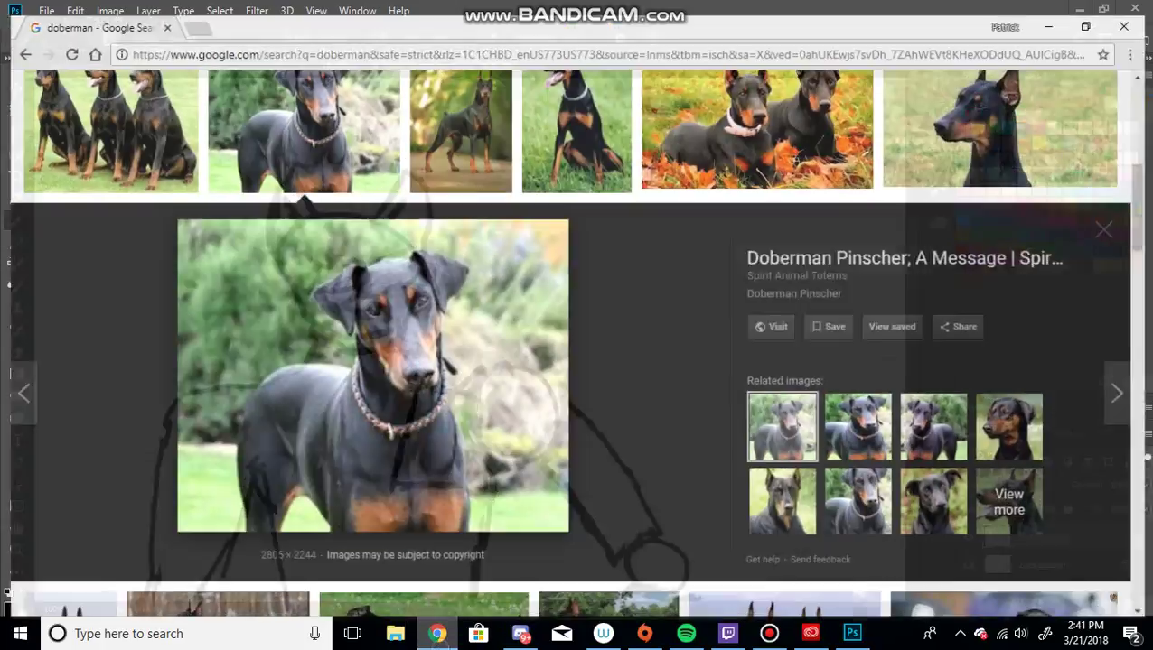
key("alt+Tab")
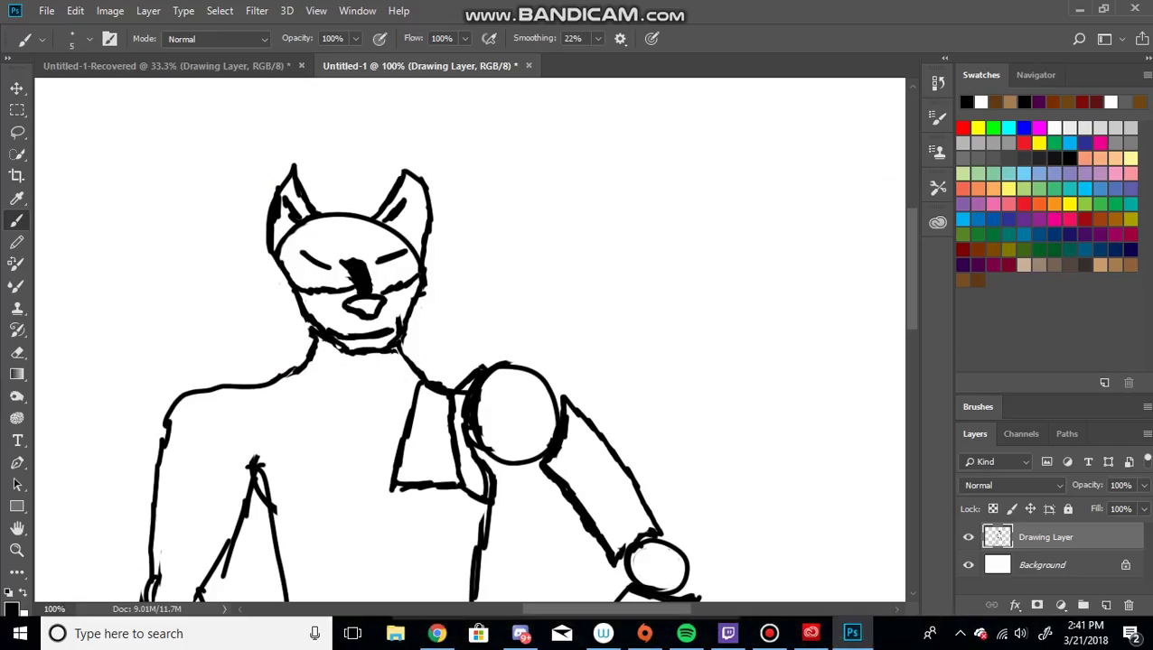
left_click_drag(355, 292, 303, 295)
left_click_drag(383, 295, 418, 281)
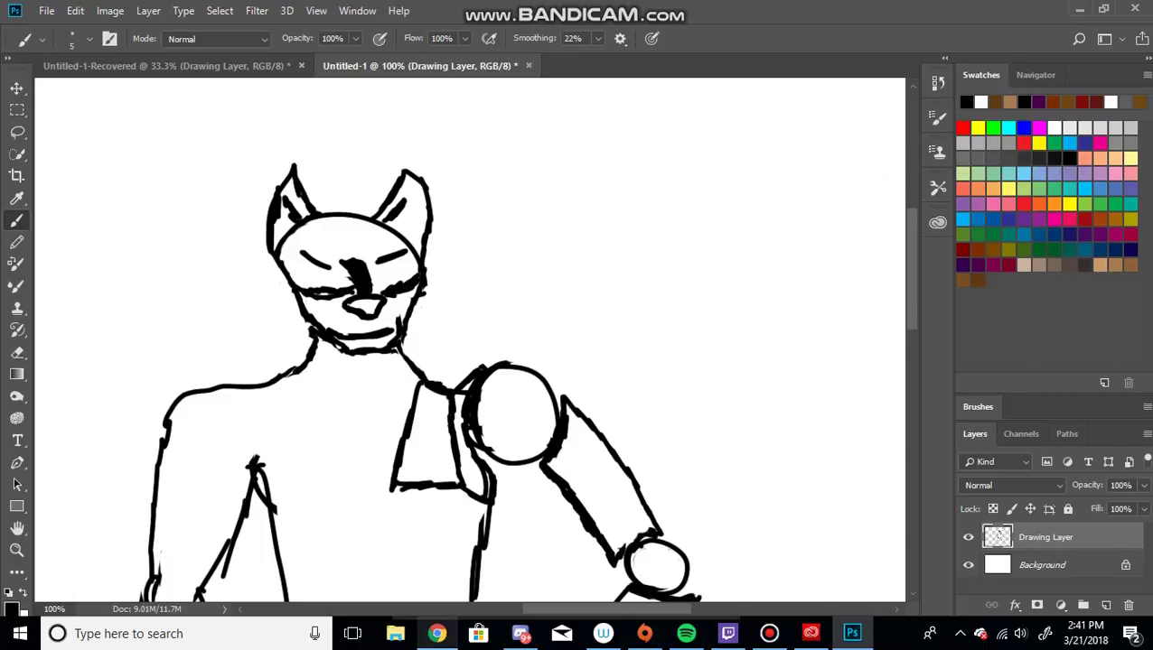
Following the Doberman photo in Chrome, extend the black snout patch up the forehead and draw two small ovals above the eyes.
left_click(436, 634)
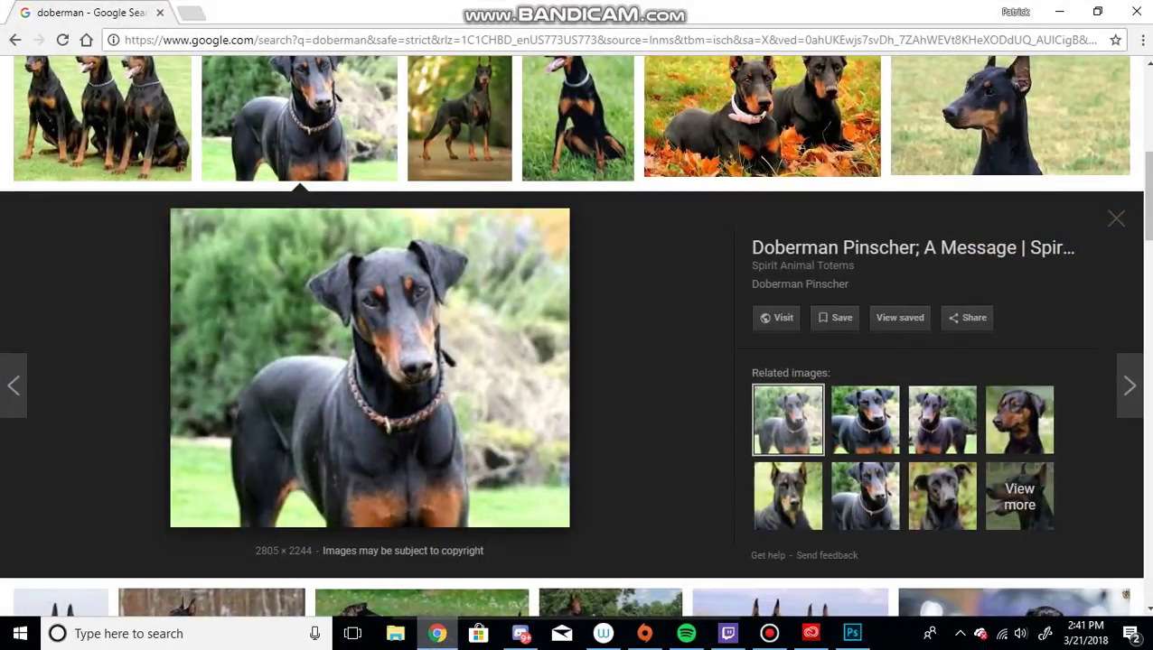
left_click(436, 633)
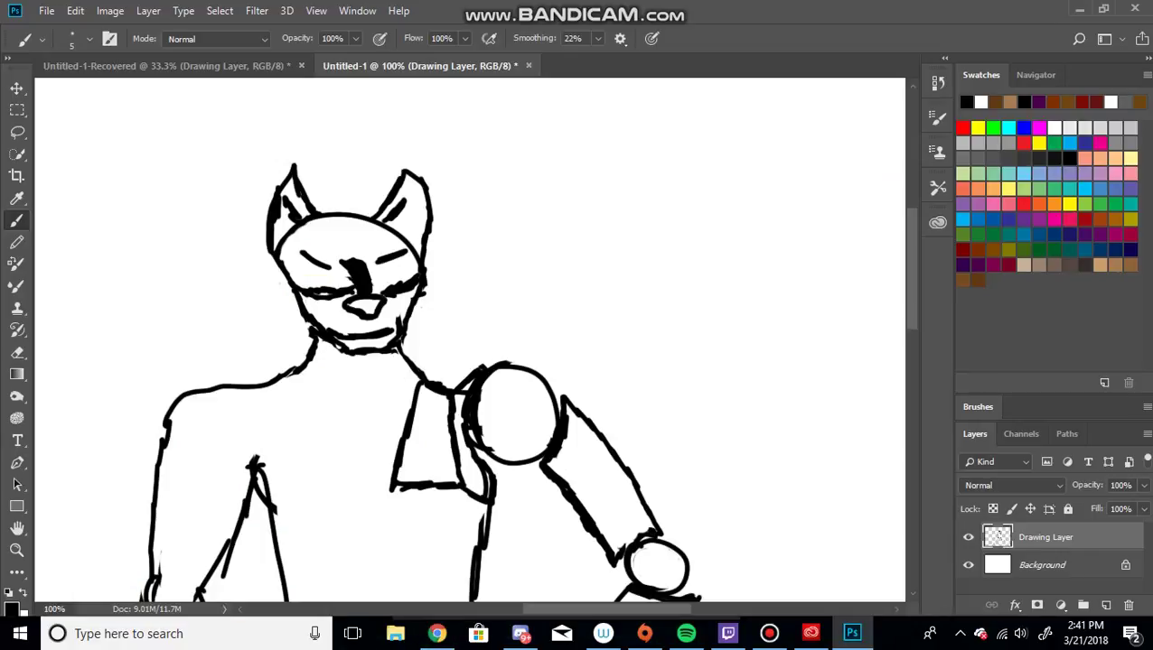
key("alt+Tab")
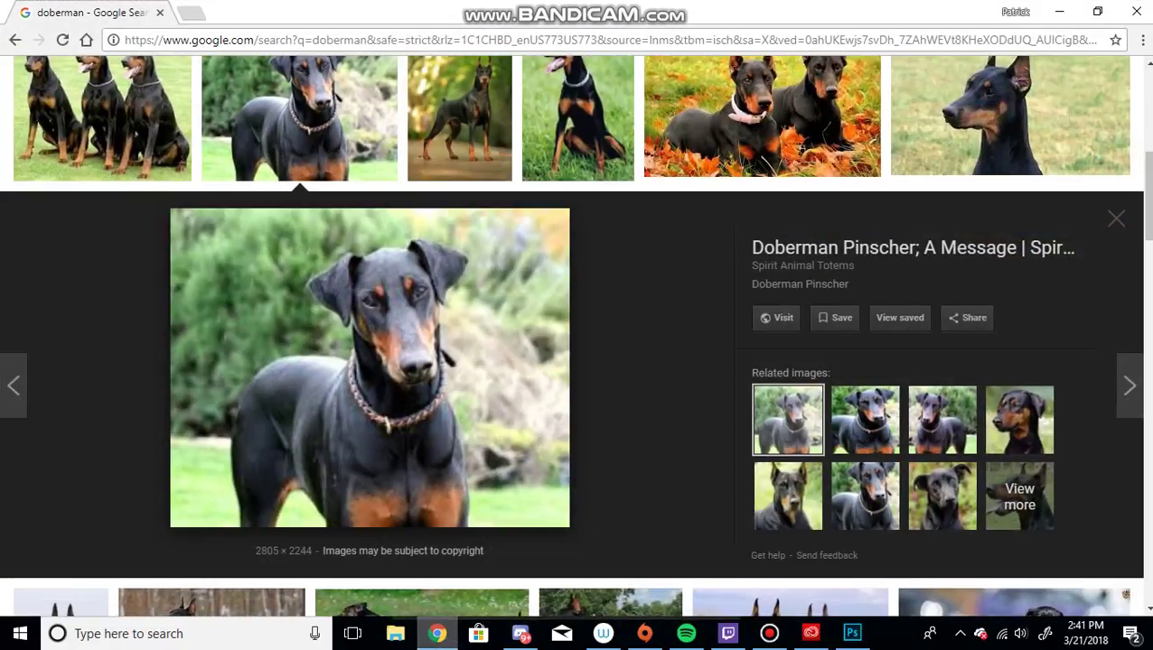
key("alt+Tab")
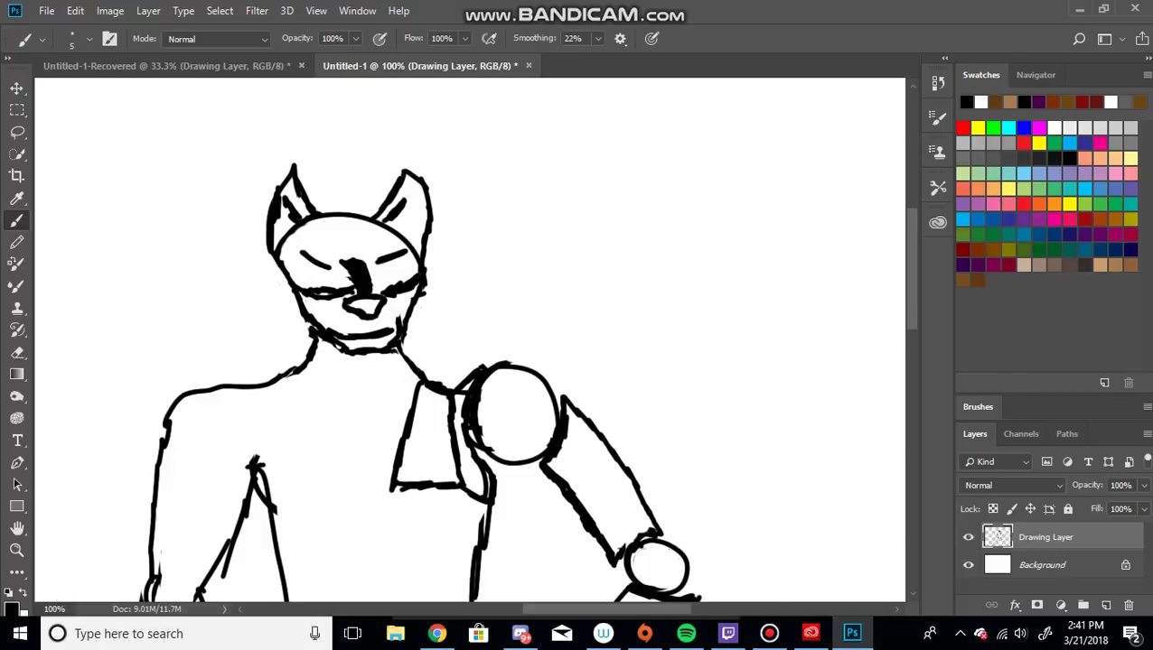
mouse_move(349, 270)
left_mouse_down()
mouse_move(343, 285)
mouse_move(388, 284)
mouse_move(372, 292)
mouse_move(392, 279)
mouse_move(378, 277)
mouse_move(363, 246)
mouse_move(380, 241)
mouse_move(319, 254)
mouse_move(338, 257)
mouse_move(331, 244)
mouse_move(342, 255)
mouse_move(334, 234)
mouse_move(352, 250)
mouse_move(360, 239)
mouse_move(358, 258)
left_mouse_up()
key("ctrl+z")
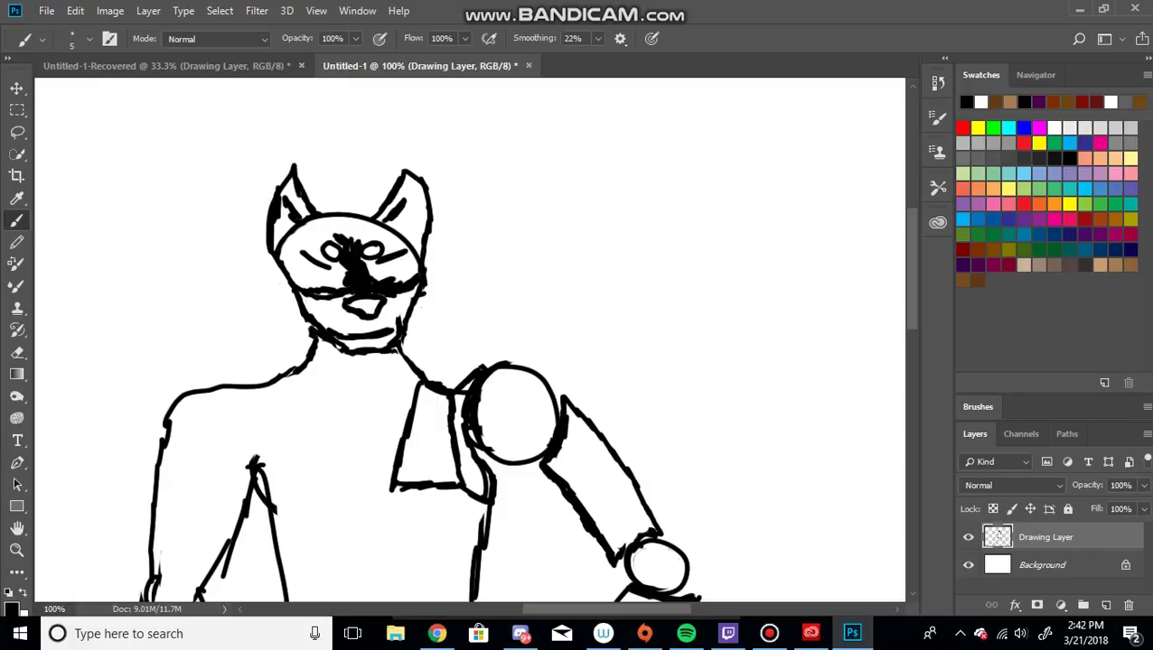
Switch to Chrome and open the Spirit Animal Totems source page of the Doberman Pinscher photo.
left_click(437, 633)
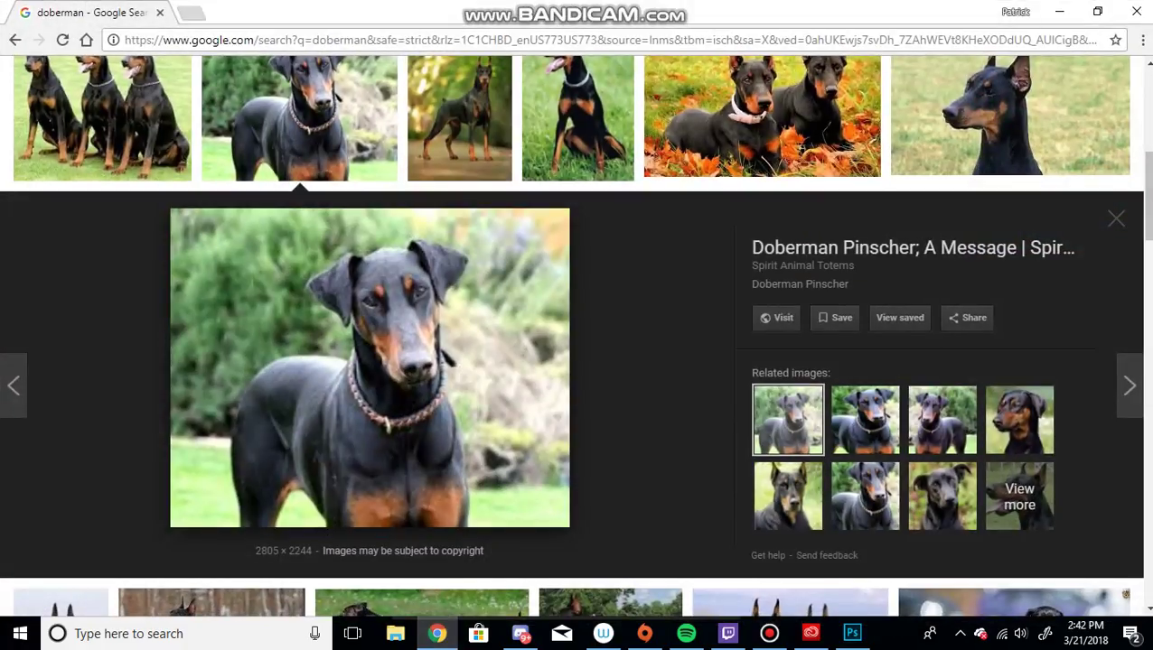
left_click(775, 317)
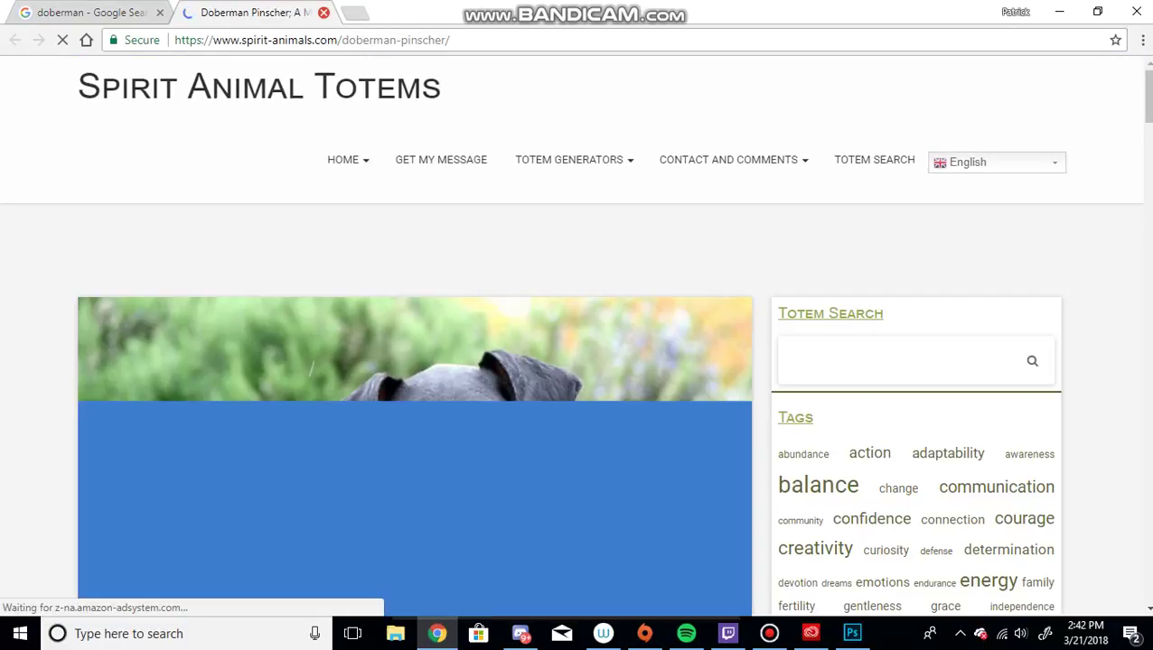
Close the Doberman source page, search Google Images for rottweiler, and preview the front-facing Dogtime photo.
key("ctrl+w")
left_click_drag(1146, 195, 994, 118)
left_click_drag(1145, 195, 1146, 118)
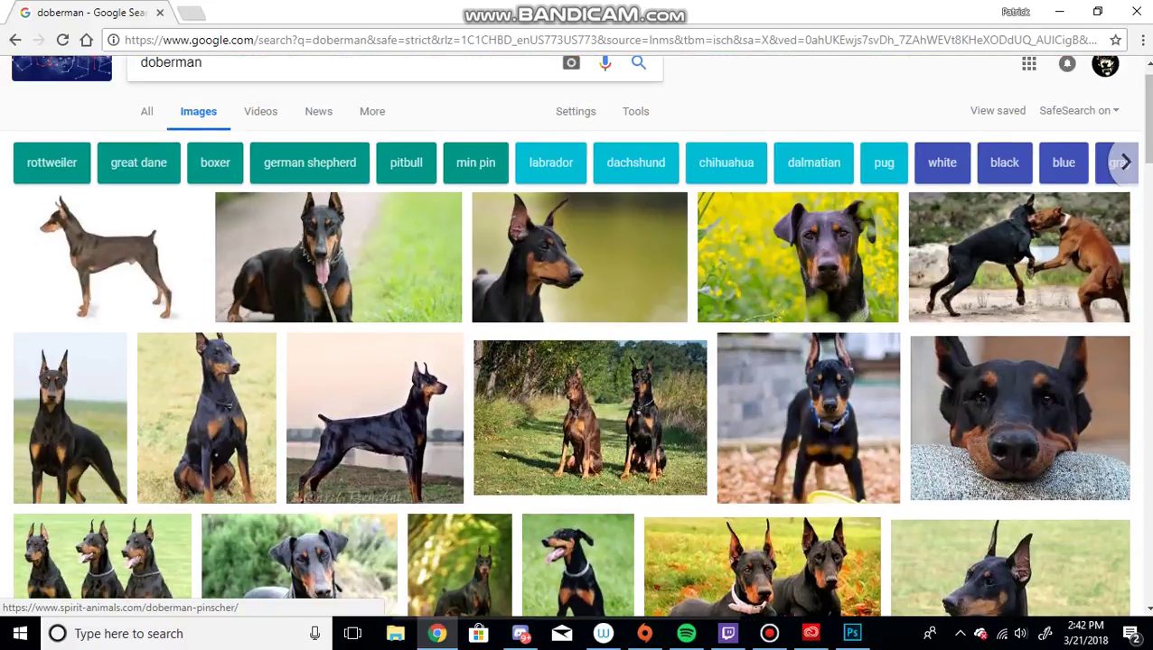
left_click_drag(206, 62, 109, 88)
type("rott")
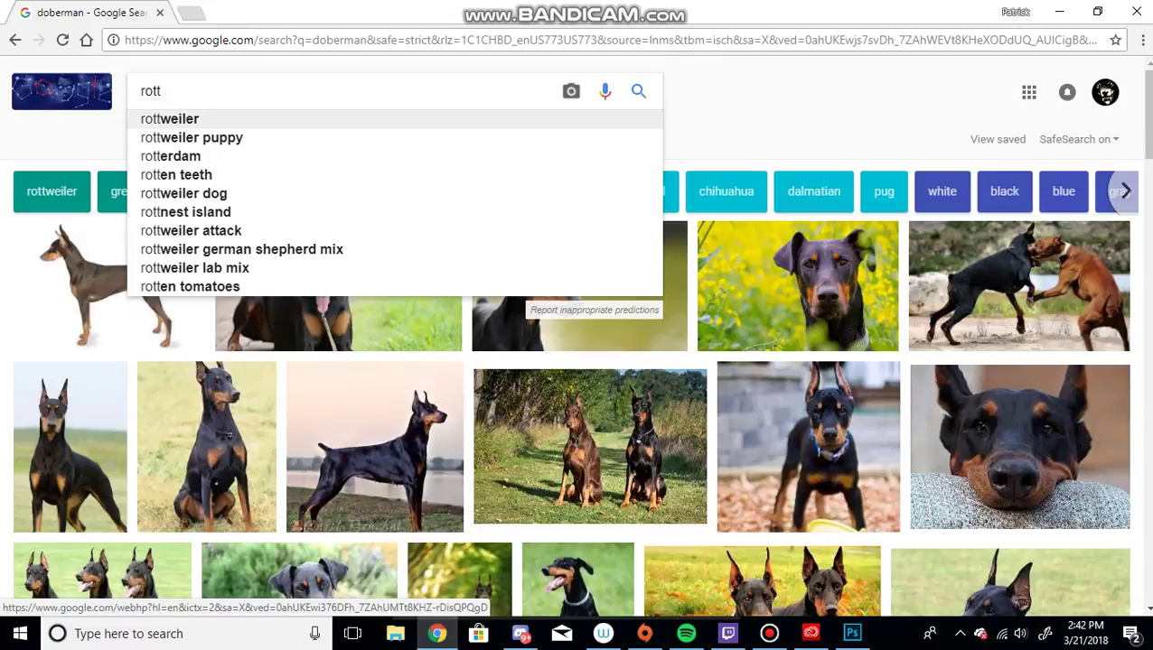
left_click(170, 118)
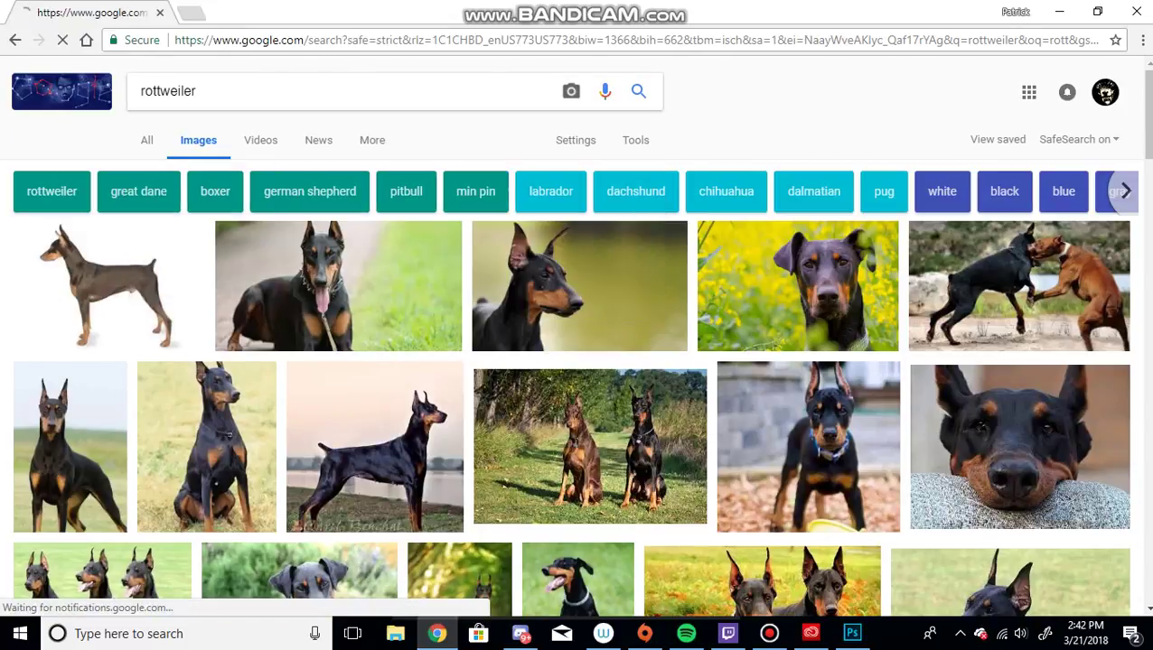
left_click(585, 289)
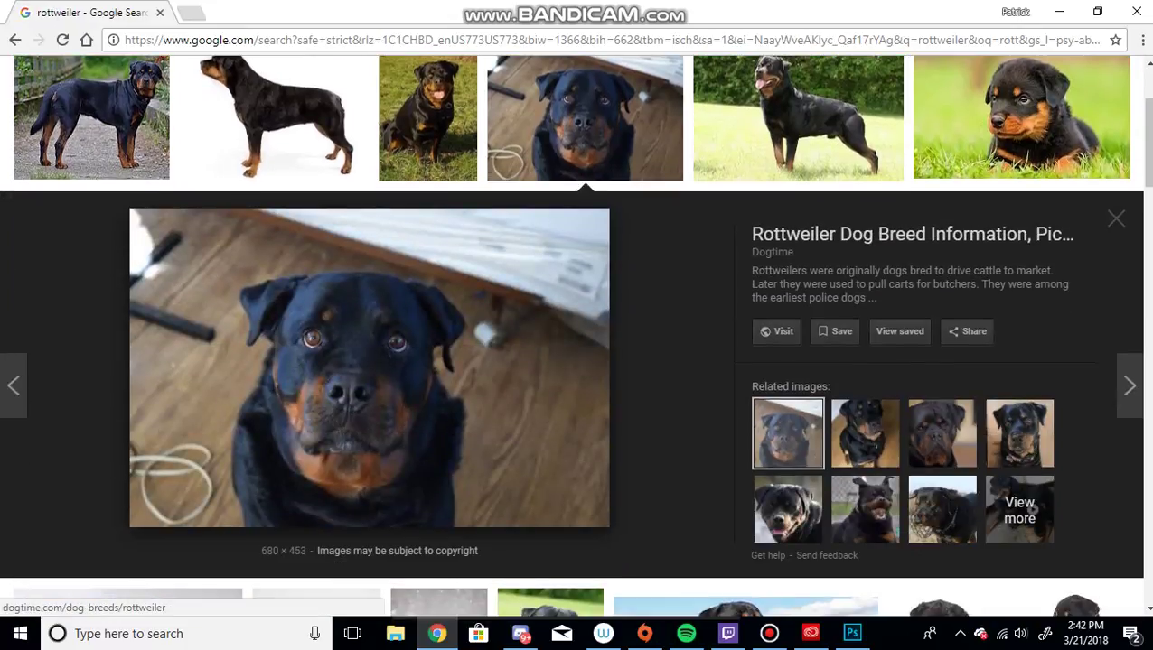
right_click(530, 270)
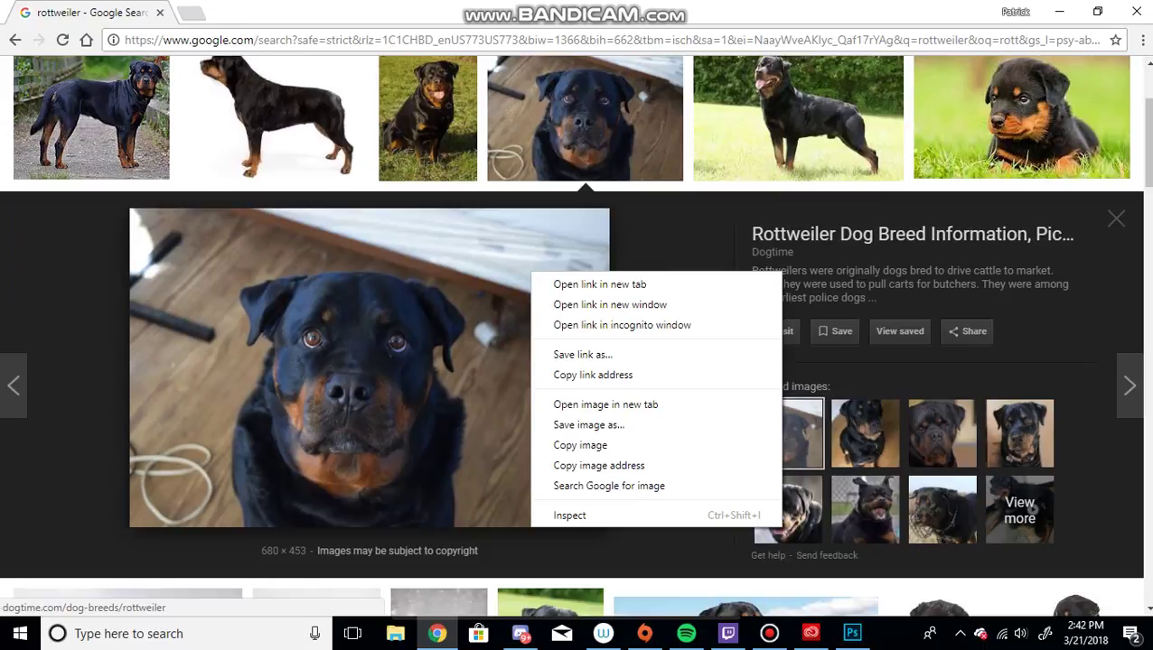
key("Escape")
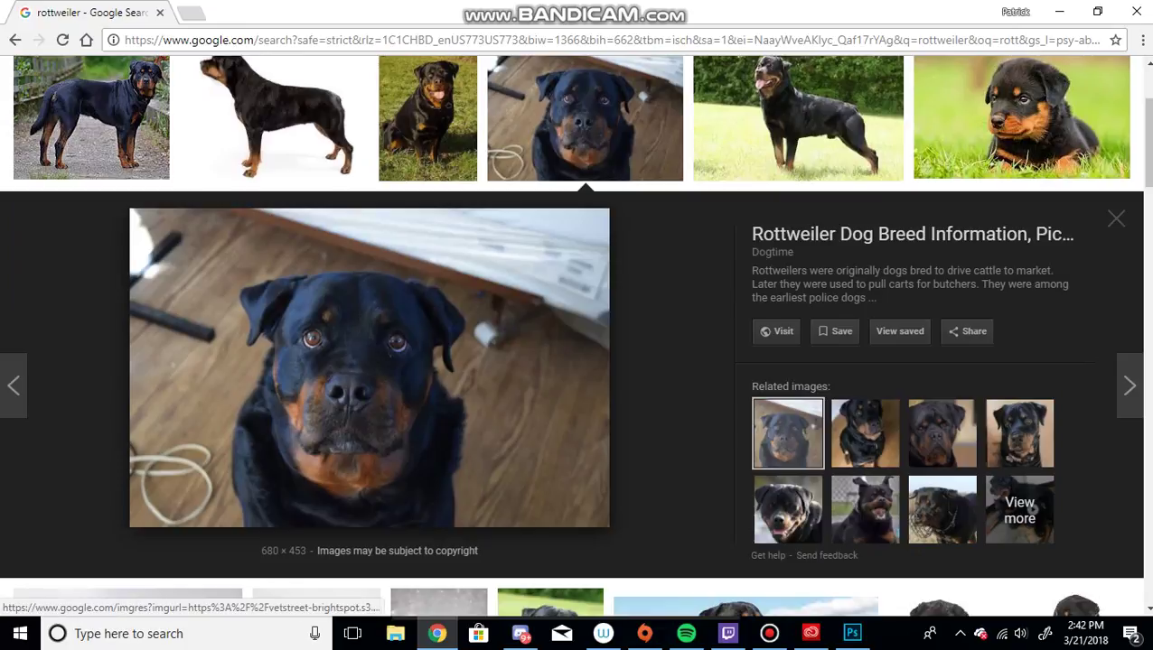
left_click(852, 633)
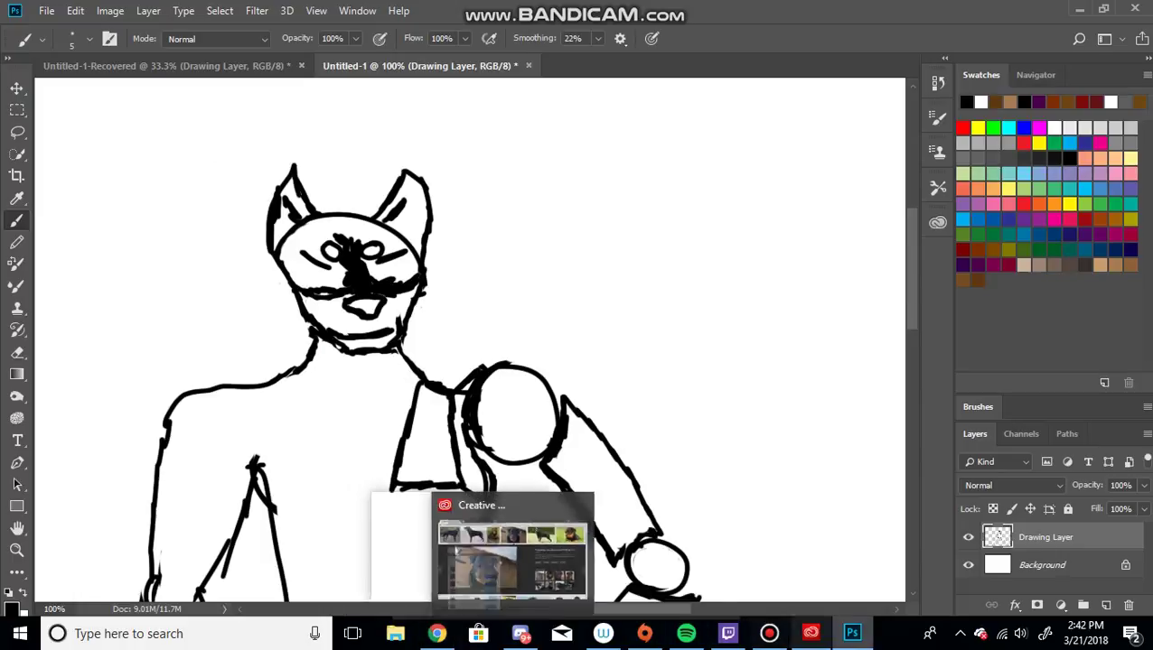
left_click(769, 634)
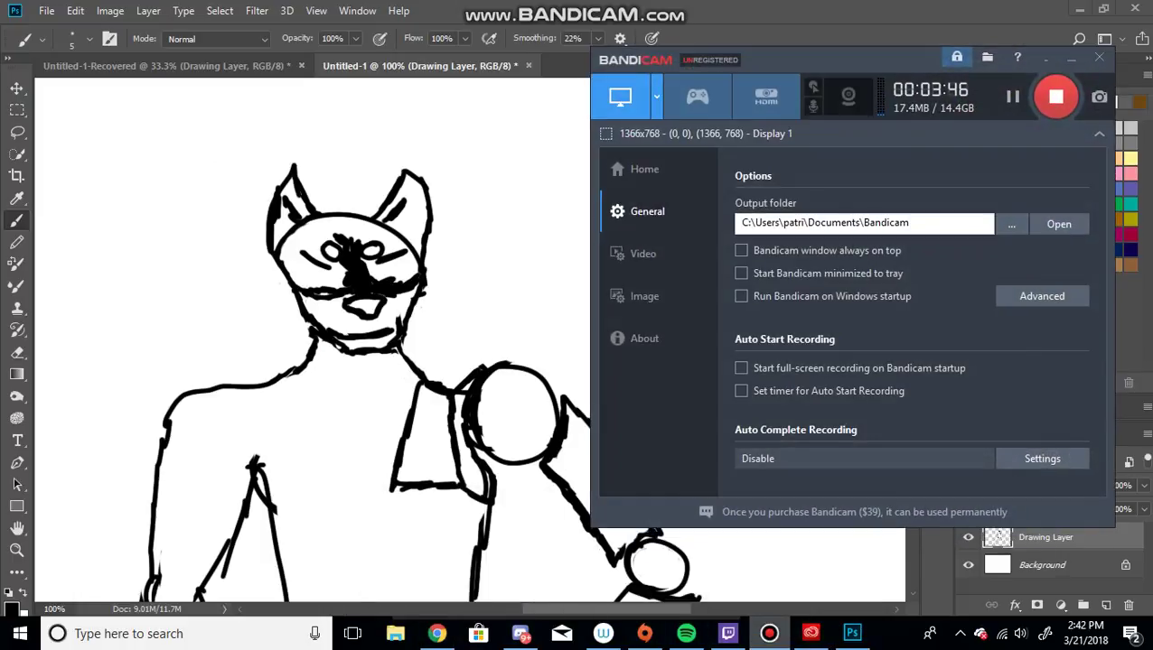
left_click(768, 633)
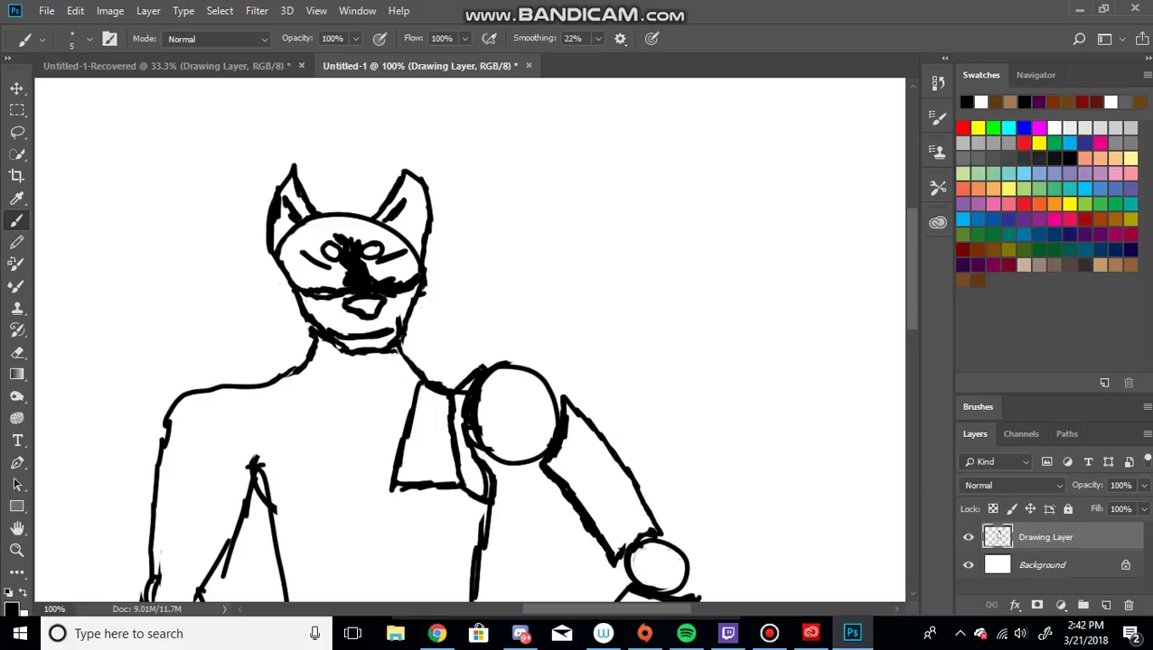
Browse the rottweiler photos in Chrome up to the Dog Breed Info puppy sitting on a brick surface.
left_click(436, 633)
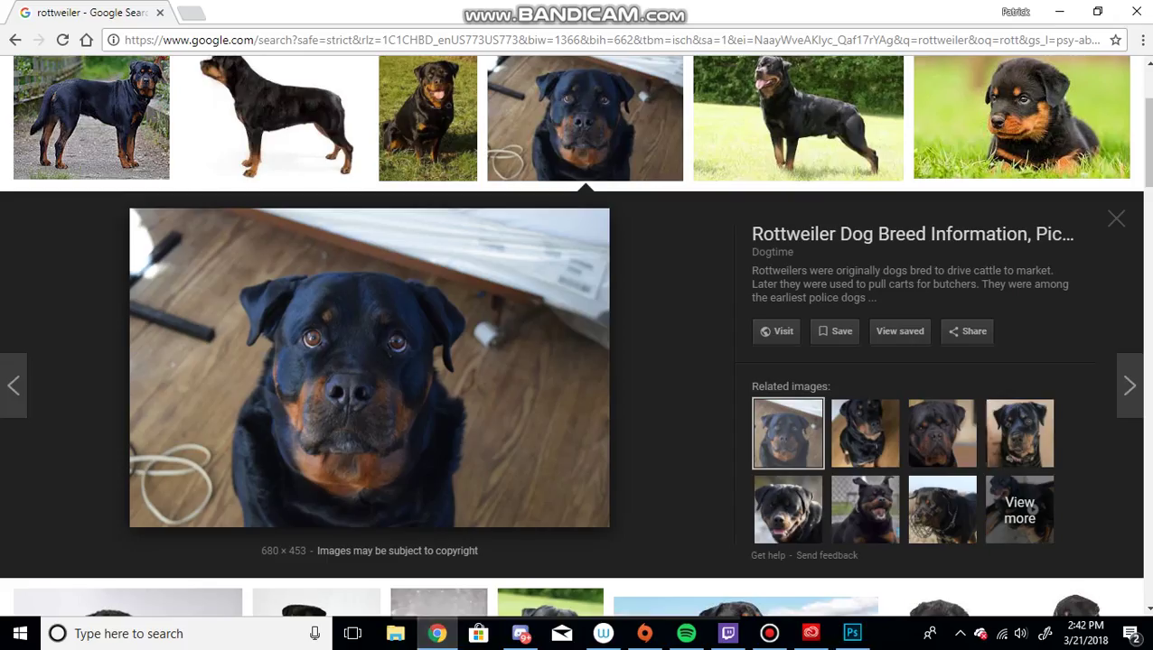
left_click(1129, 386)
left_click(1128, 385)
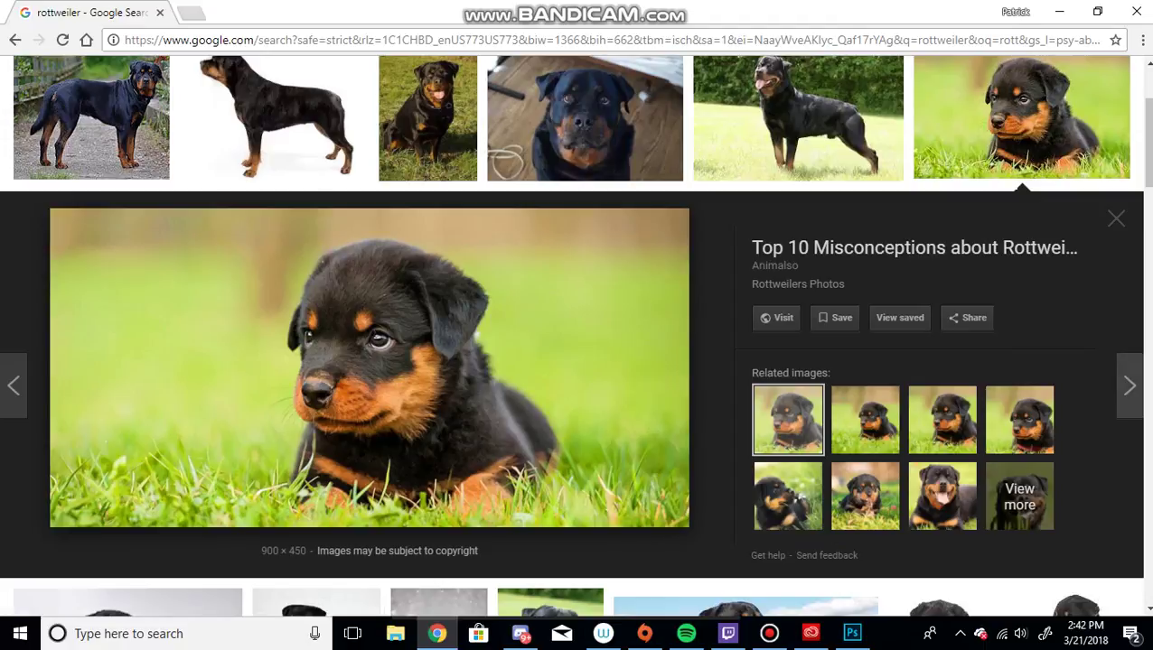
key("Right")
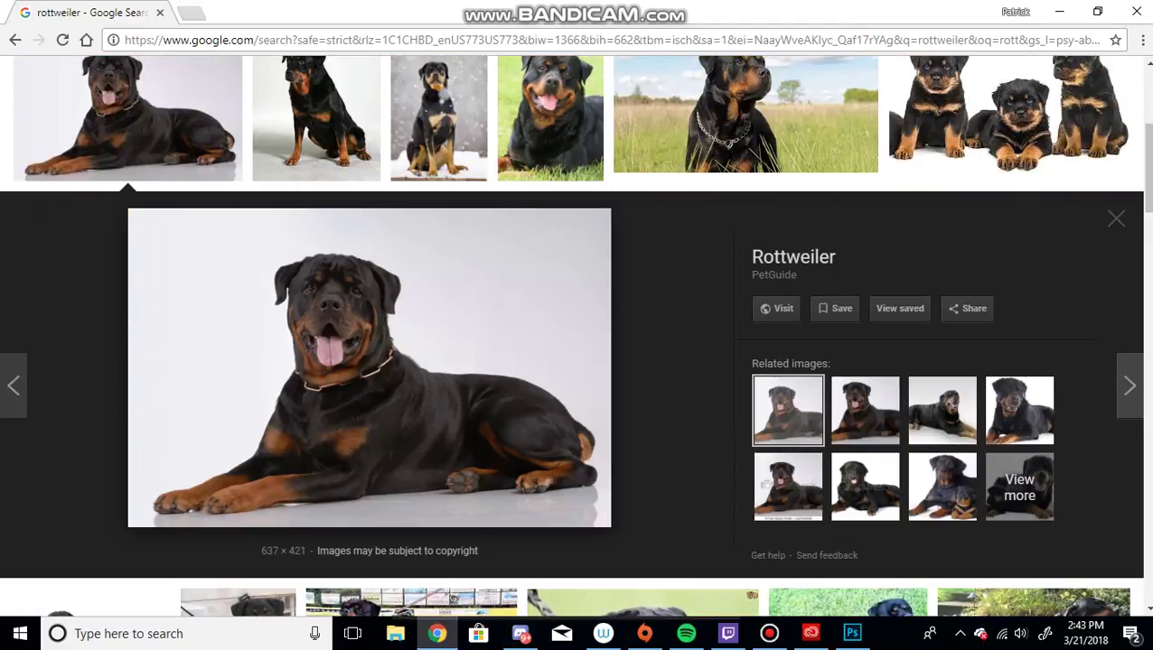
key("Right")
key("Right")
key("Right")
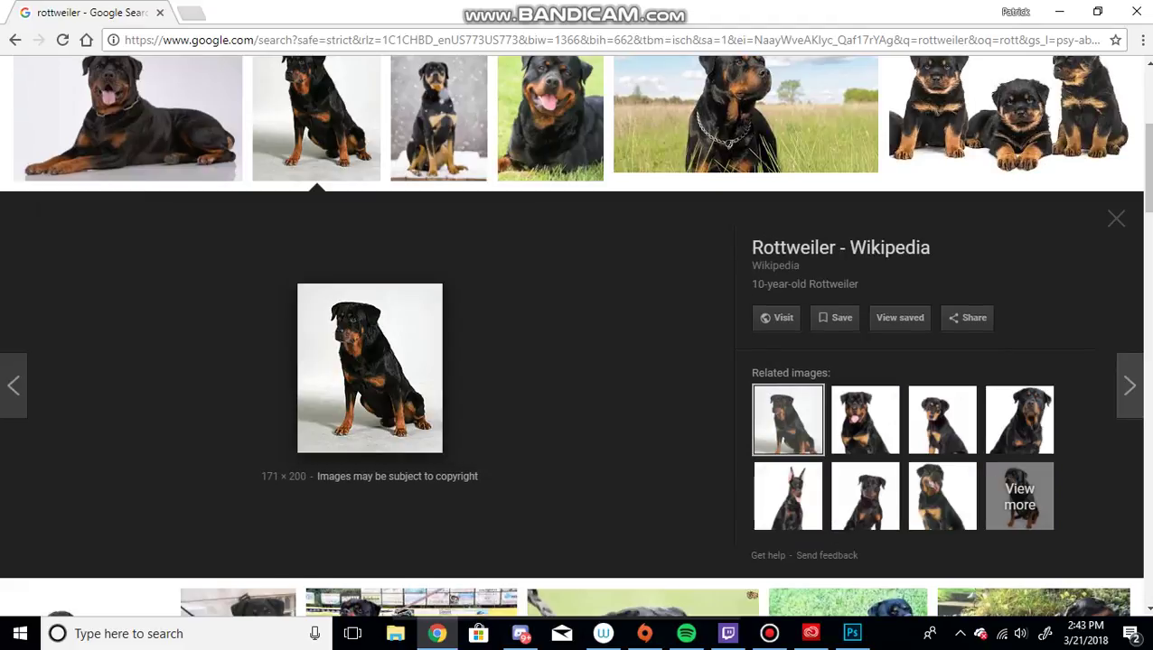
key("Right")
key("Right")
key("Right")
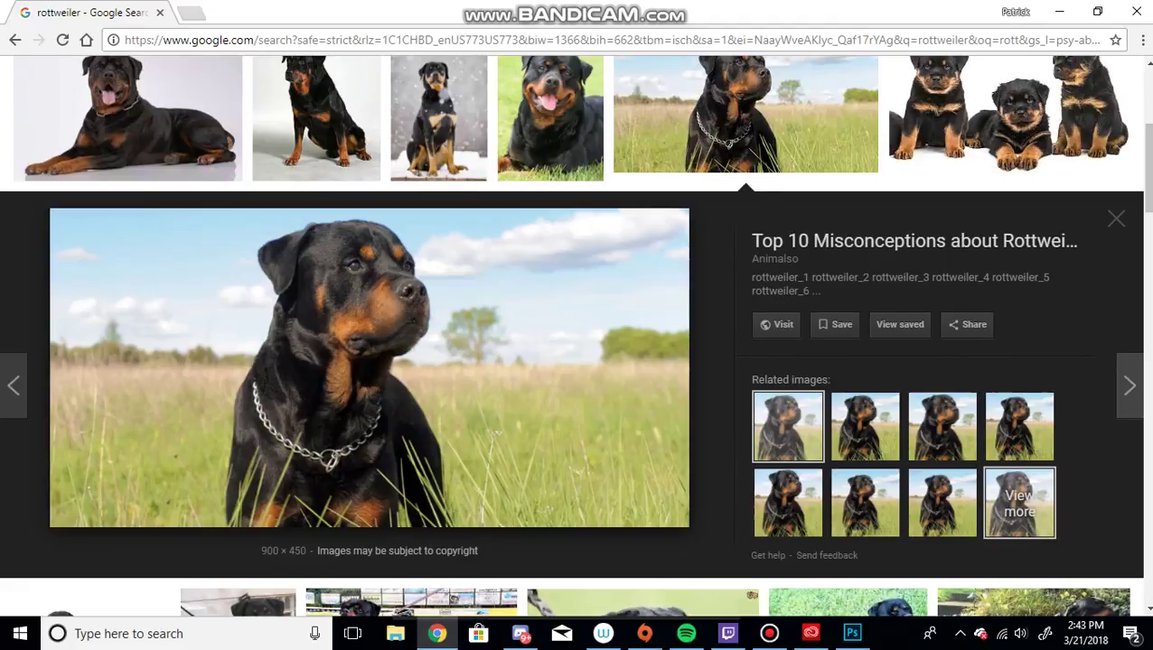
key("Right")
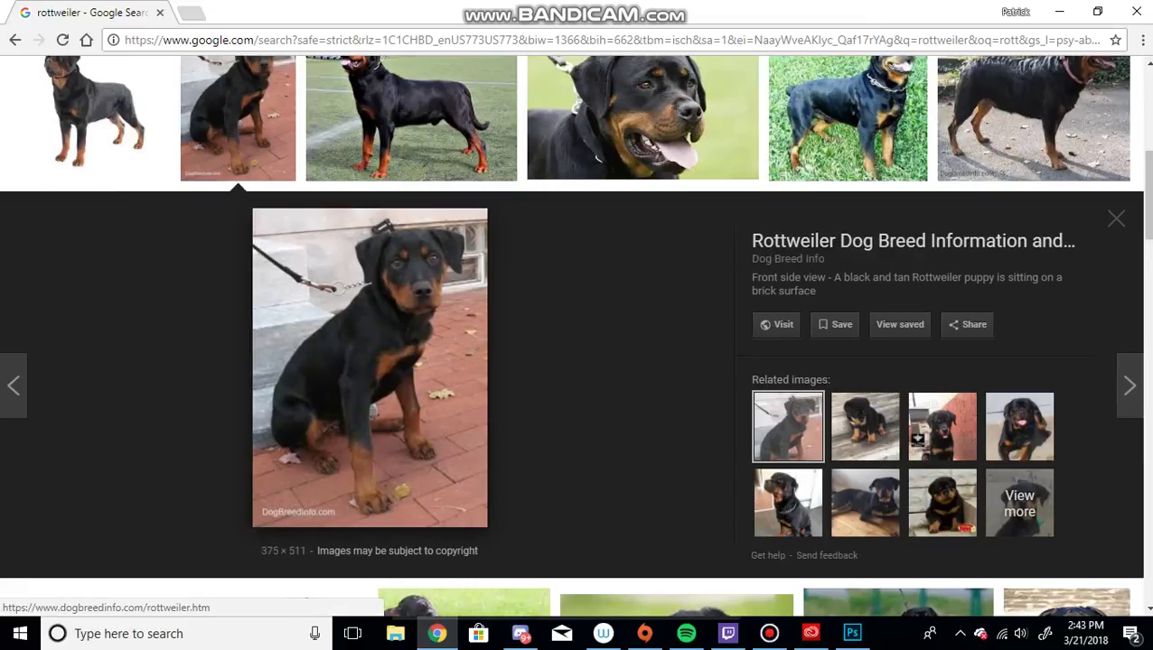
Following the rottweiler puppy photo in Chrome, thicken the black cheek markings on both sides of the snout in Photoshop.
left_click(851, 633)
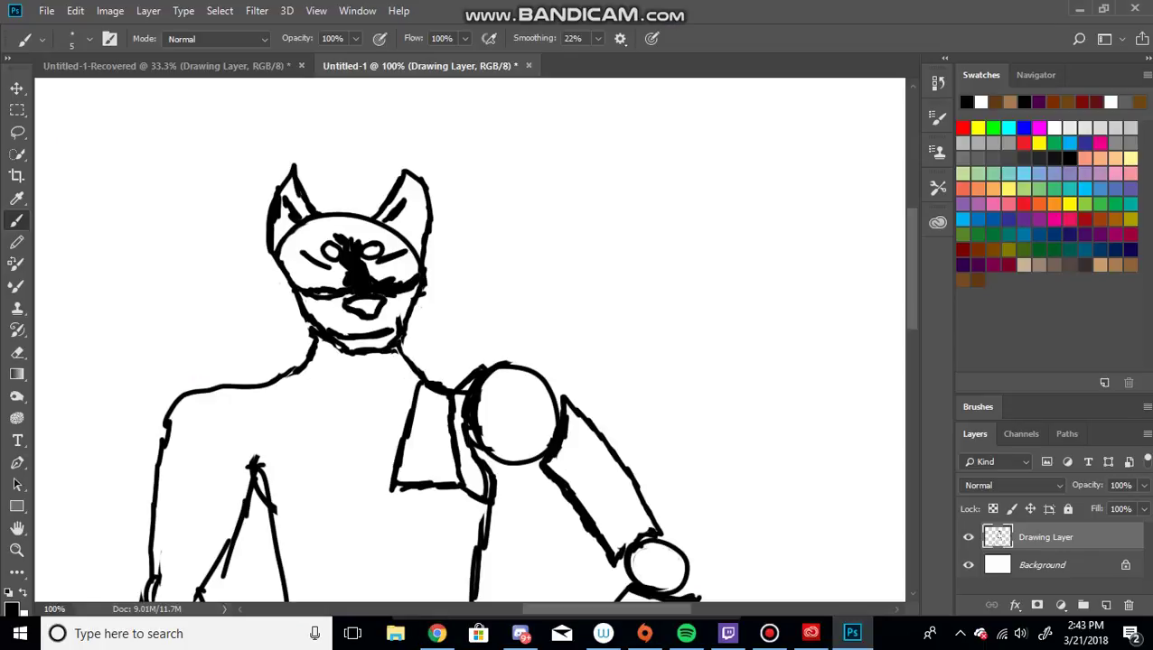
left_click(437, 633)
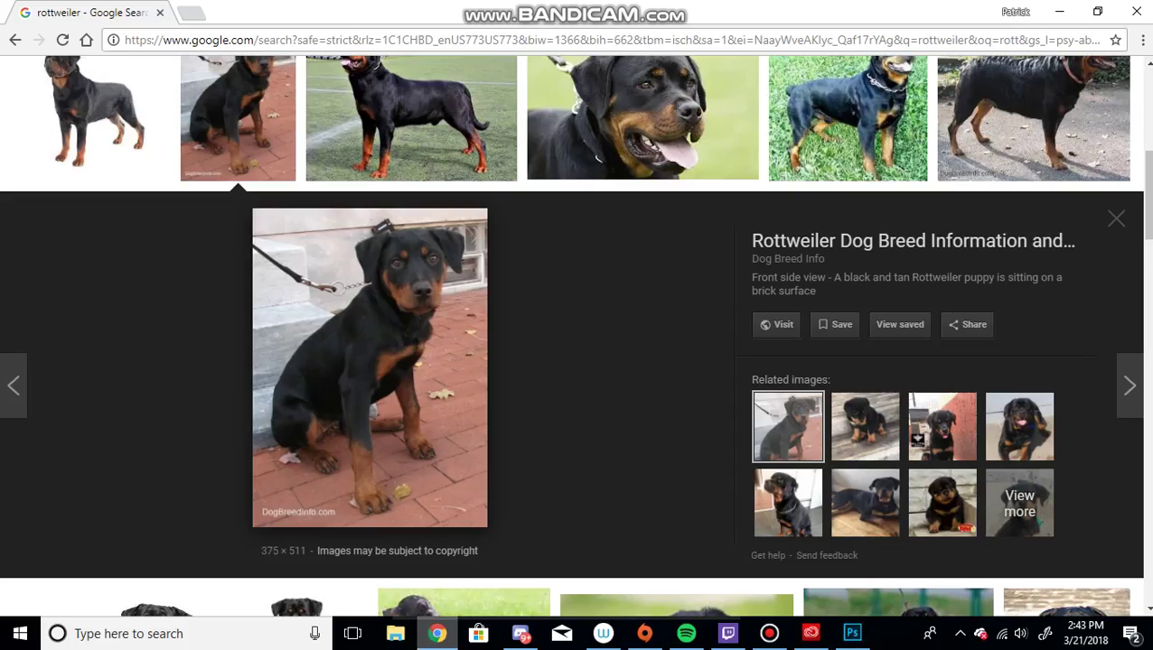
left_click(436, 634)
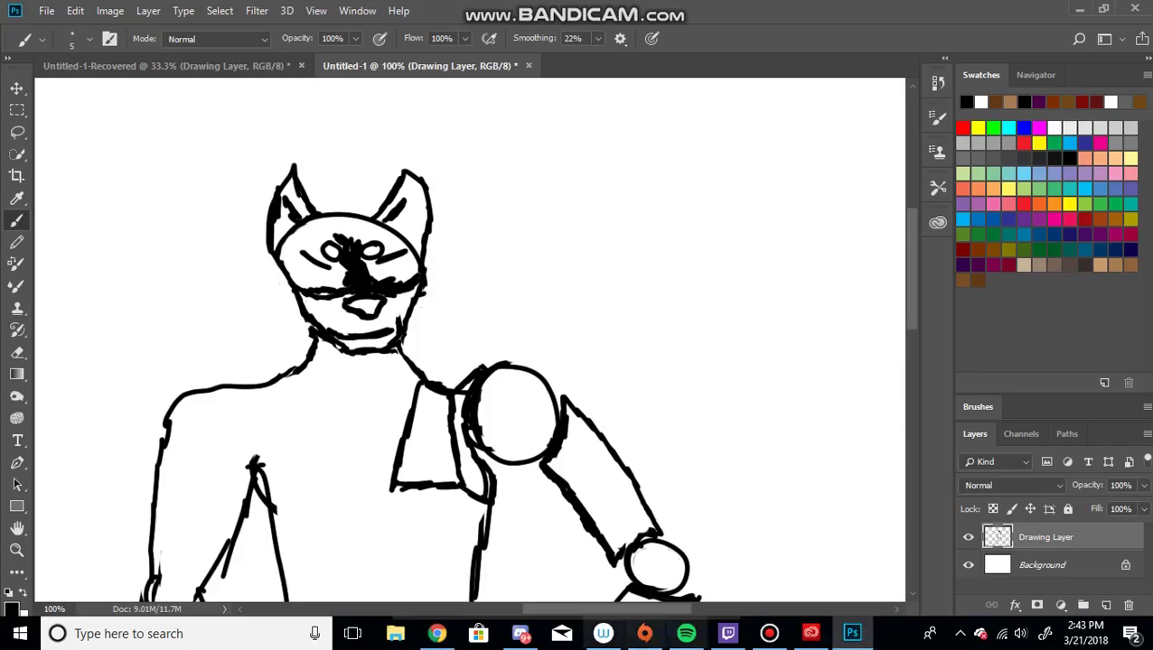
left_click(436, 633)
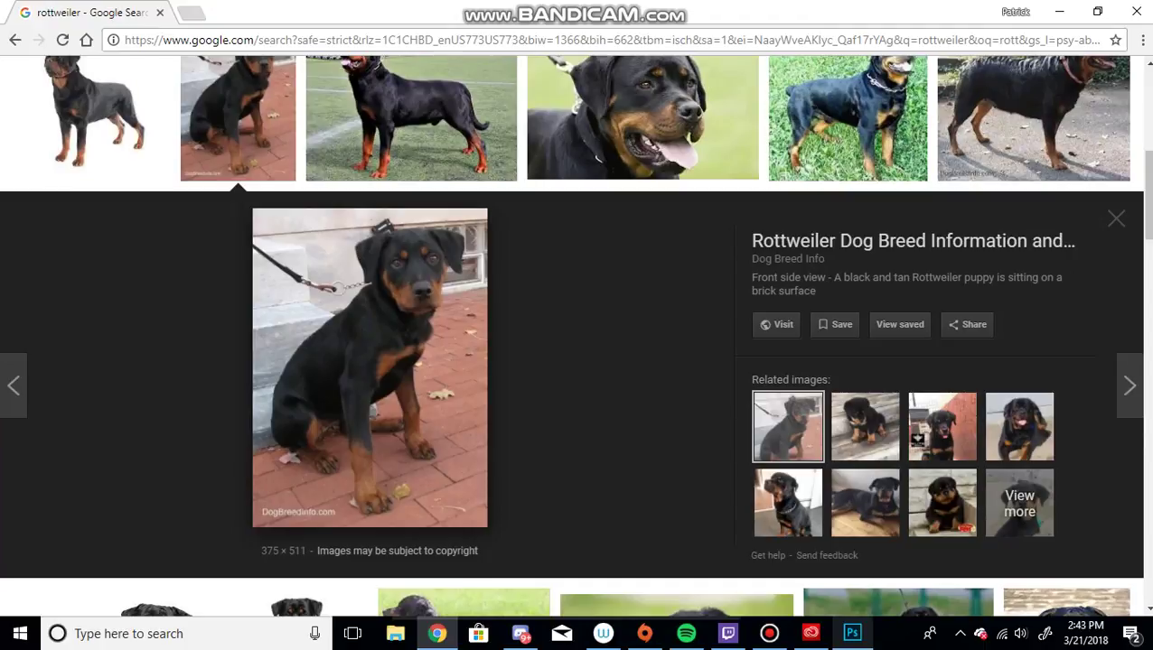
left_click(852, 634)
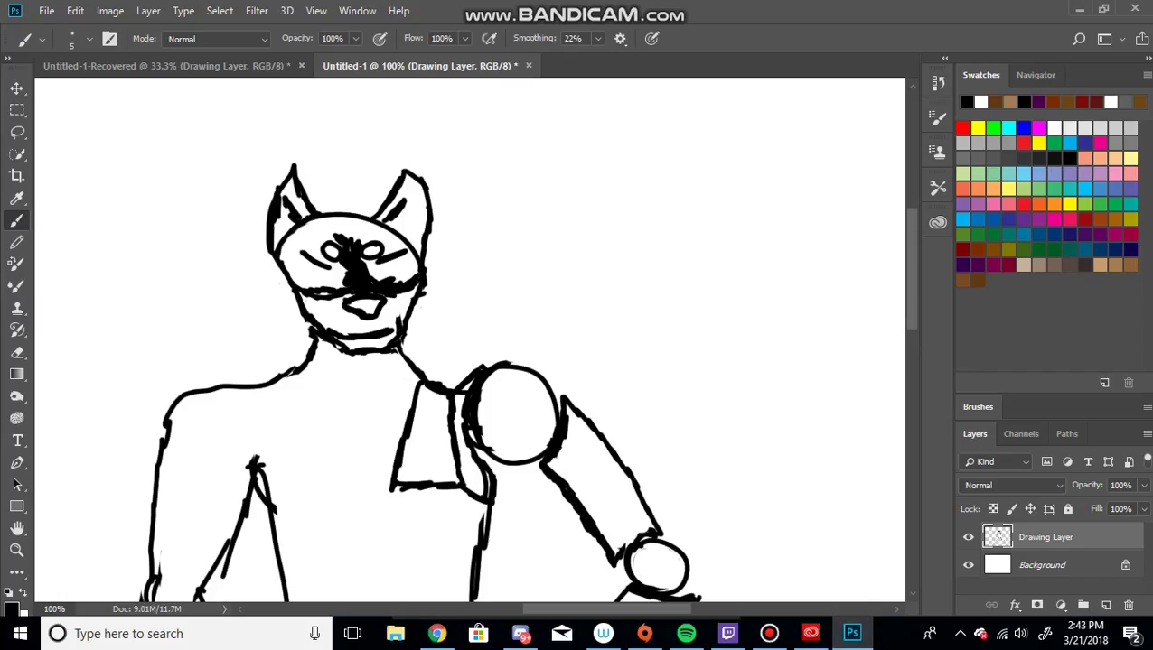
mouse_move(347, 296)
left_mouse_down()
mouse_move(302, 302)
mouse_move(352, 296)
mouse_move(333, 292)
left_mouse_up()
mouse_move(394, 299)
left_mouse_down()
mouse_move(417, 283)
mouse_move(407, 298)
left_mouse_up()
left_click_drag(311, 307, 330, 306)
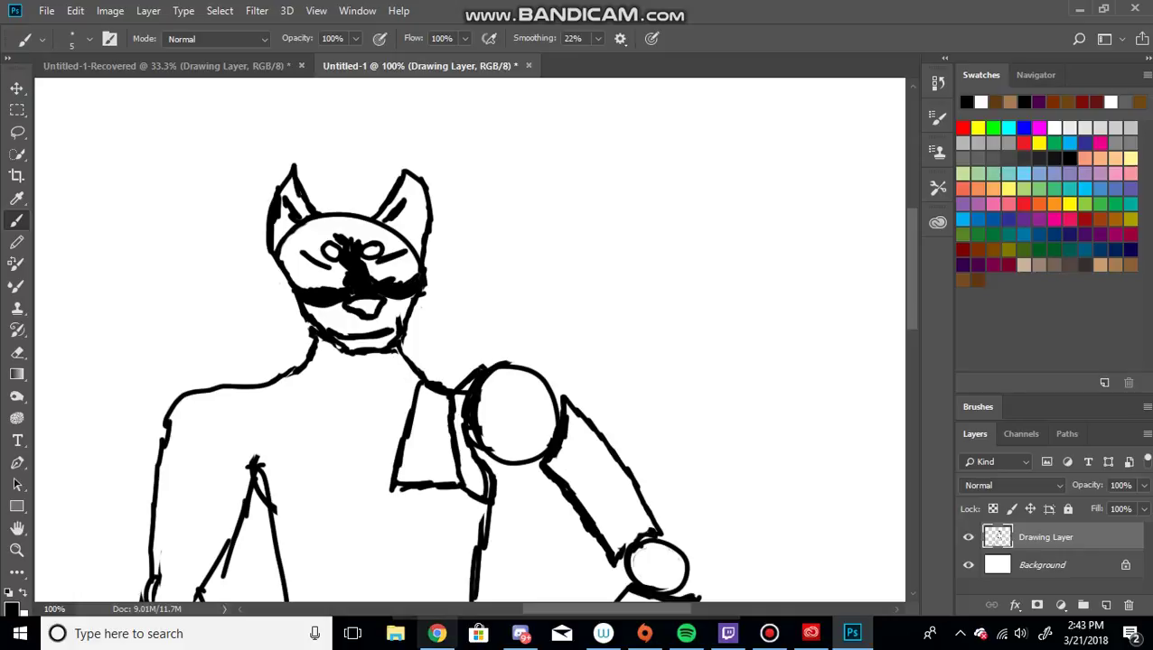
Recheck the puppy photo in Chrome and outline a small curved marking at each outer edge of the face in Photoshop.
left_click(436, 633)
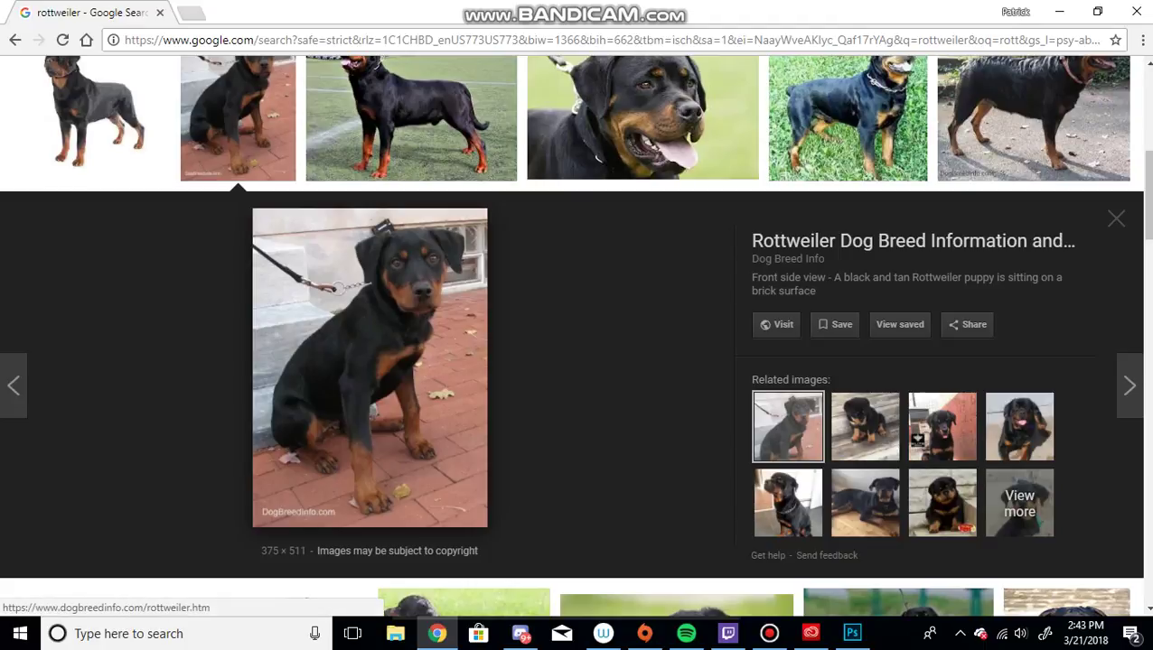
left_click(852, 634)
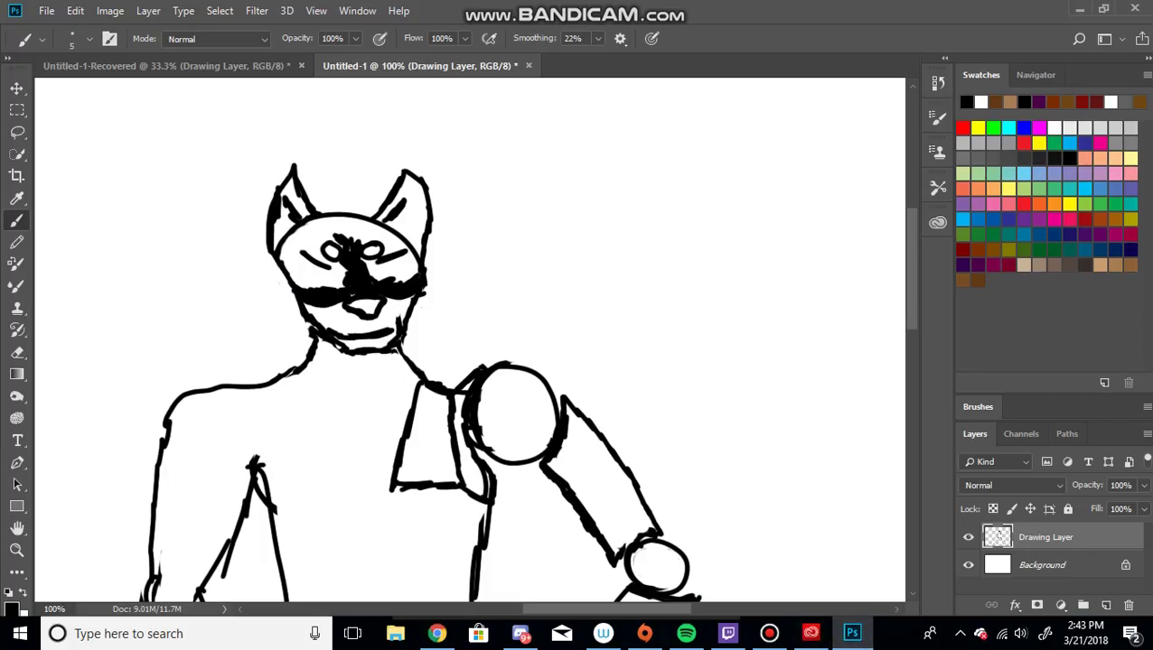
left_click_drag(299, 265, 298, 284)
mouse_move(408, 256)
left_mouse_down()
mouse_move(397, 306)
mouse_move(388, 303)
left_mouse_up()
Erase the excess black inside the small marking at the face's right edge with a smaller eraser.
key("e")
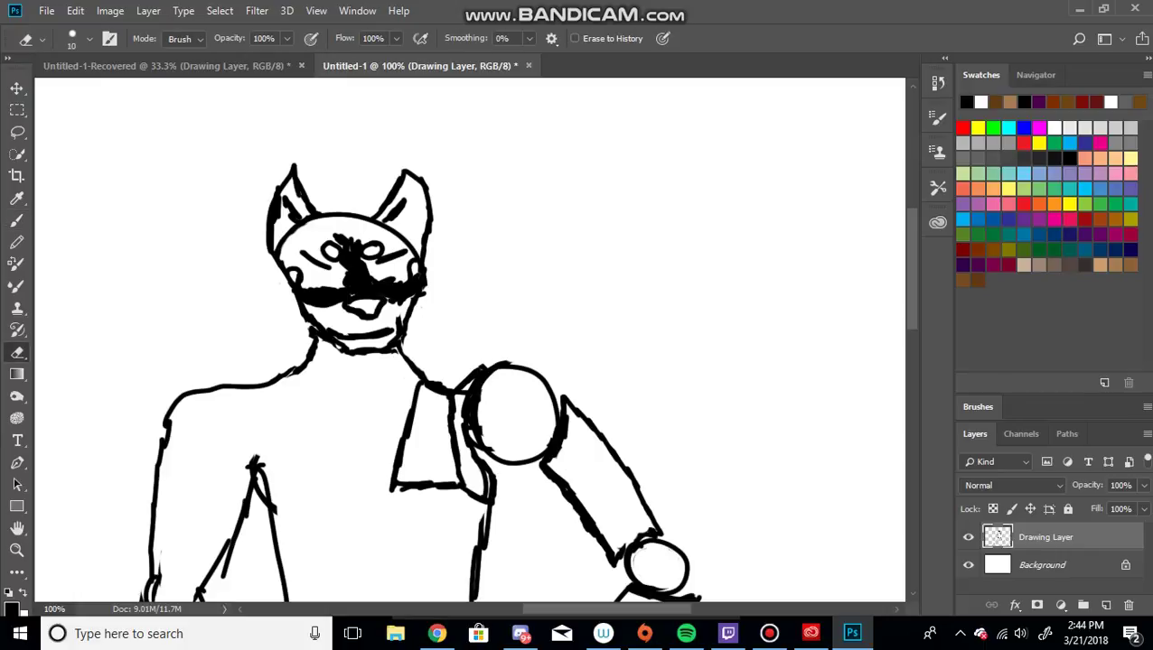
key("bracketleft")
key("bracketleft")
key("bracketleft")
left_click_drag(418, 269, 412, 292)
Fill the upper face solid black with a brush of up to 20 px, leaving the two small ovals and edge markings white.
key("b")
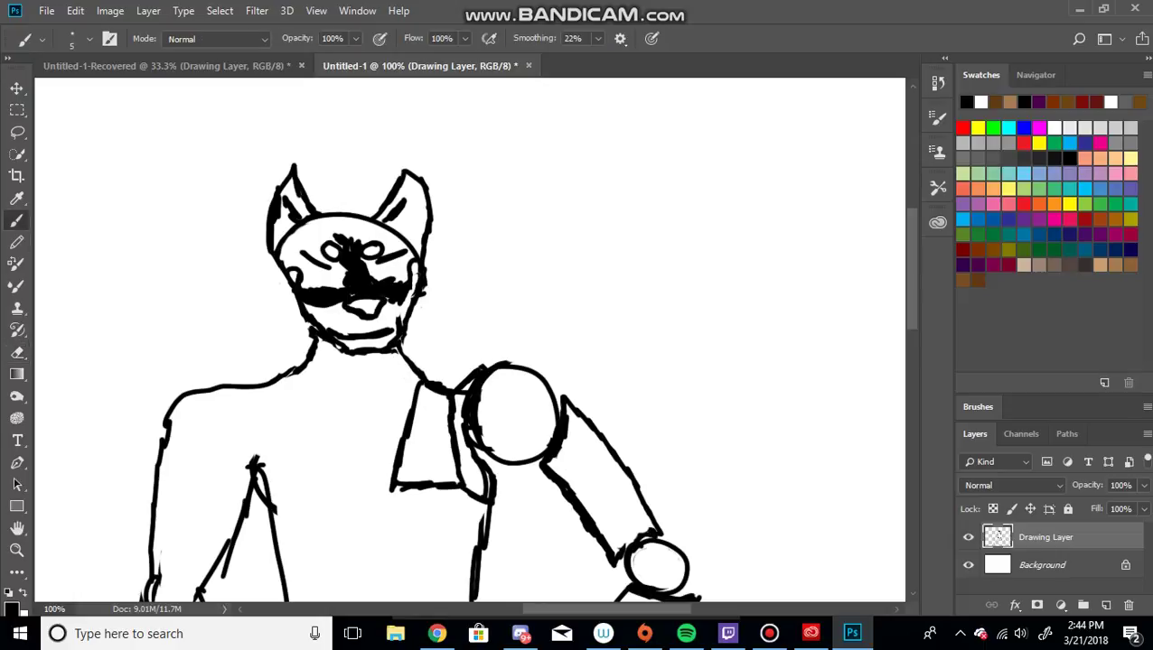
mouse_move(335, 237)
left_mouse_down()
mouse_move(318, 236)
mouse_move(342, 234)
left_mouse_up()
key("bracketright")
key("bracketright")
key("bracketright")
key("bracketright")
mouse_move(336, 224)
left_mouse_down()
mouse_move(283, 243)
mouse_move(283, 260)
mouse_move(313, 255)
mouse_move(303, 286)
mouse_move(347, 269)
mouse_move(307, 244)
mouse_move(406, 270)
mouse_move(397, 242)
mouse_move(337, 220)
left_mouse_up()
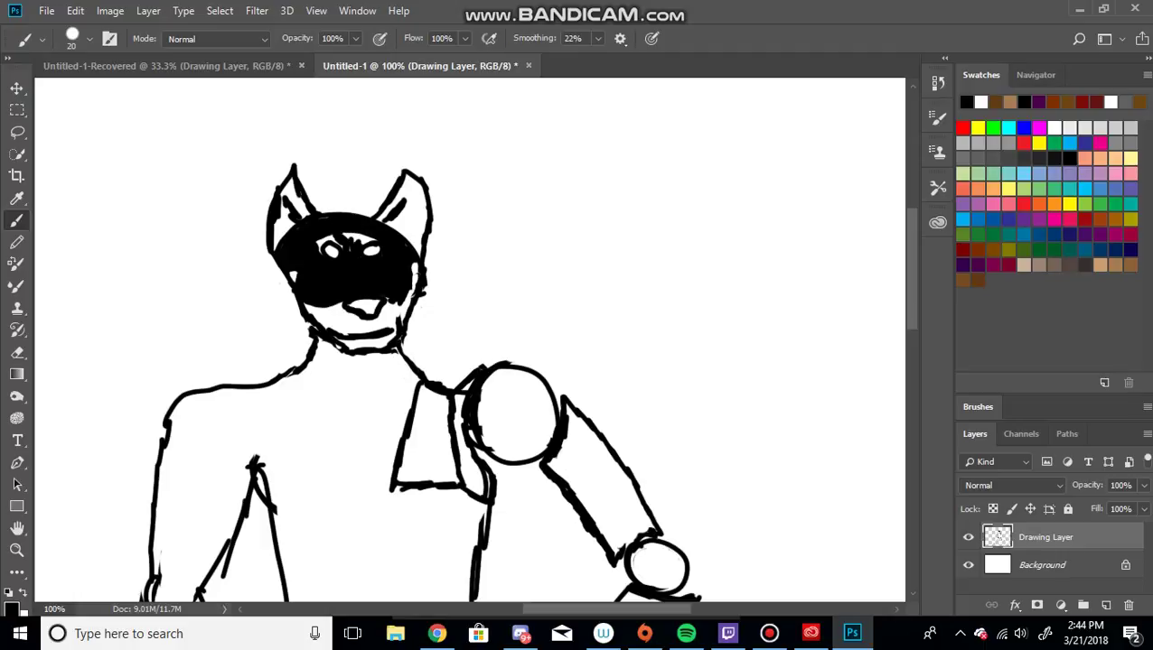
mouse_move(363, 214)
left_mouse_down()
mouse_move(354, 237)
mouse_move(365, 239)
mouse_move(325, 241)
left_mouse_up()
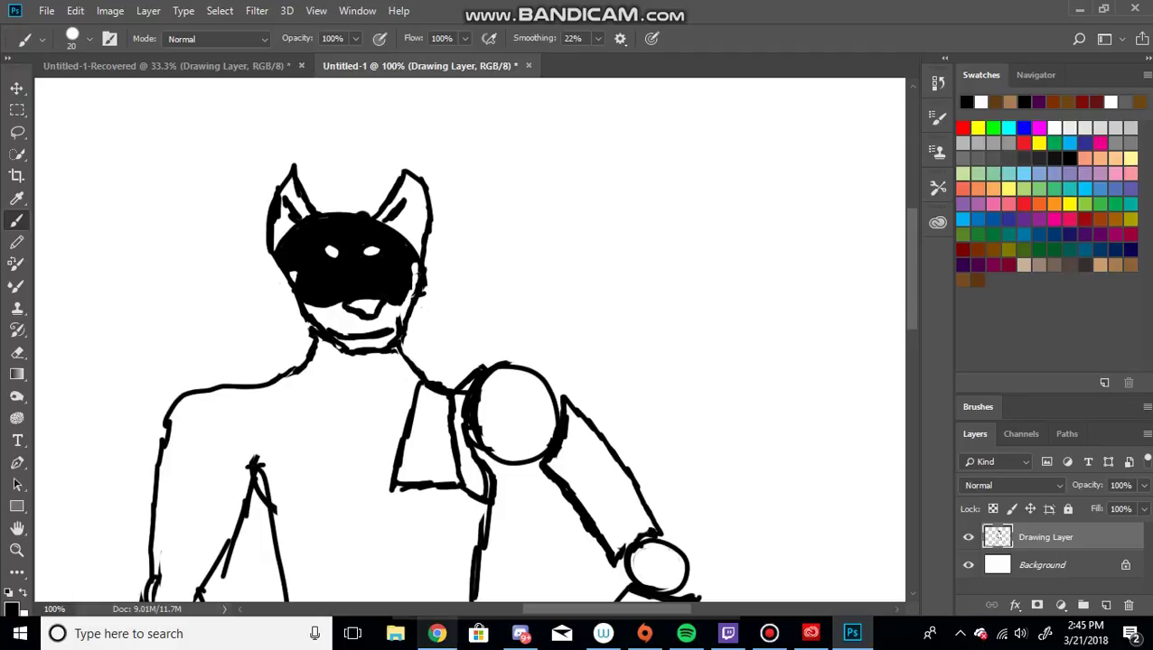
After checking the puppy photo in Chrome, erase both pointed ears with a 20 px eraser and round off the head's outline in Photoshop.
left_click(436, 633)
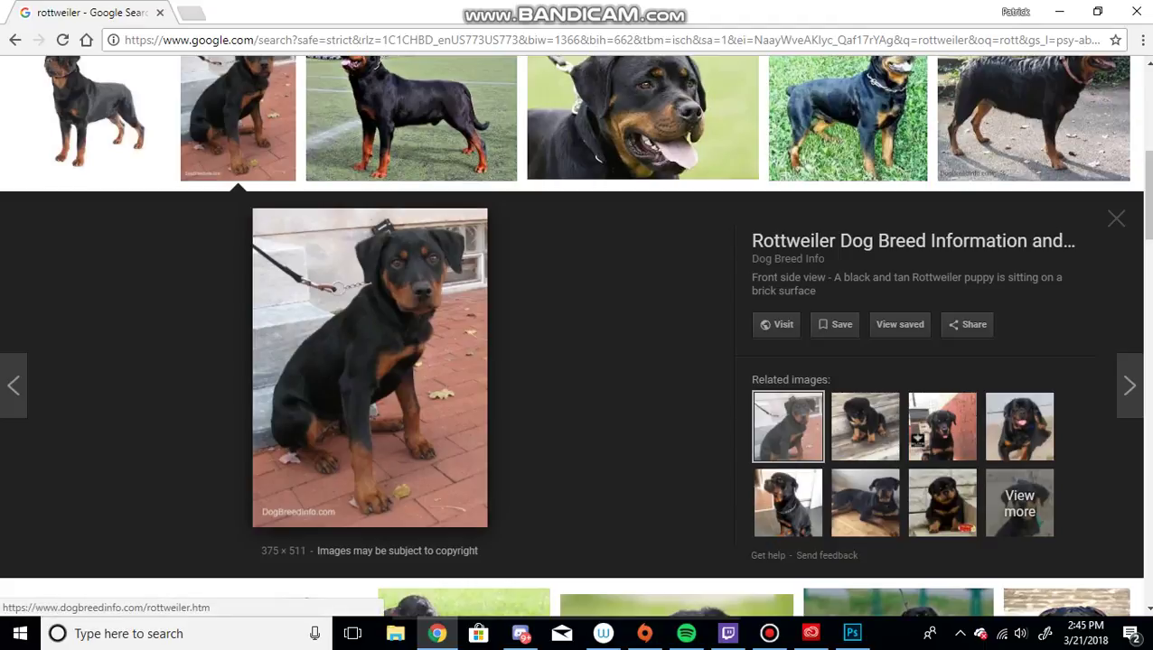
left_click(852, 633)
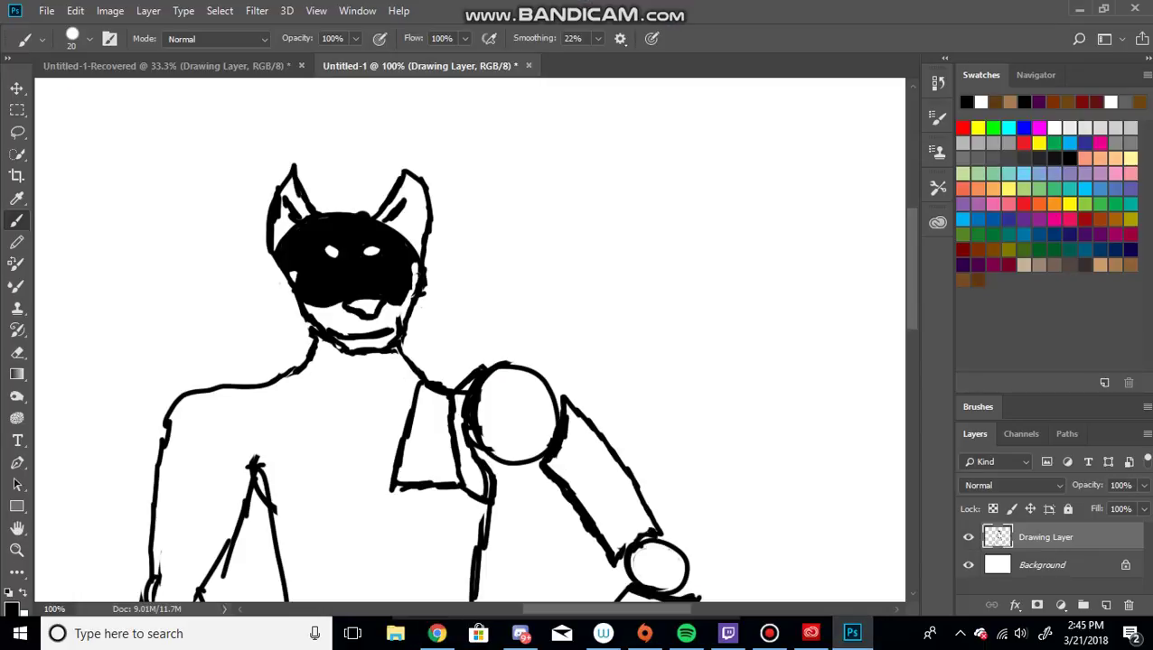
left_click(436, 633)
left_click(436, 633)
left_click(16, 353)
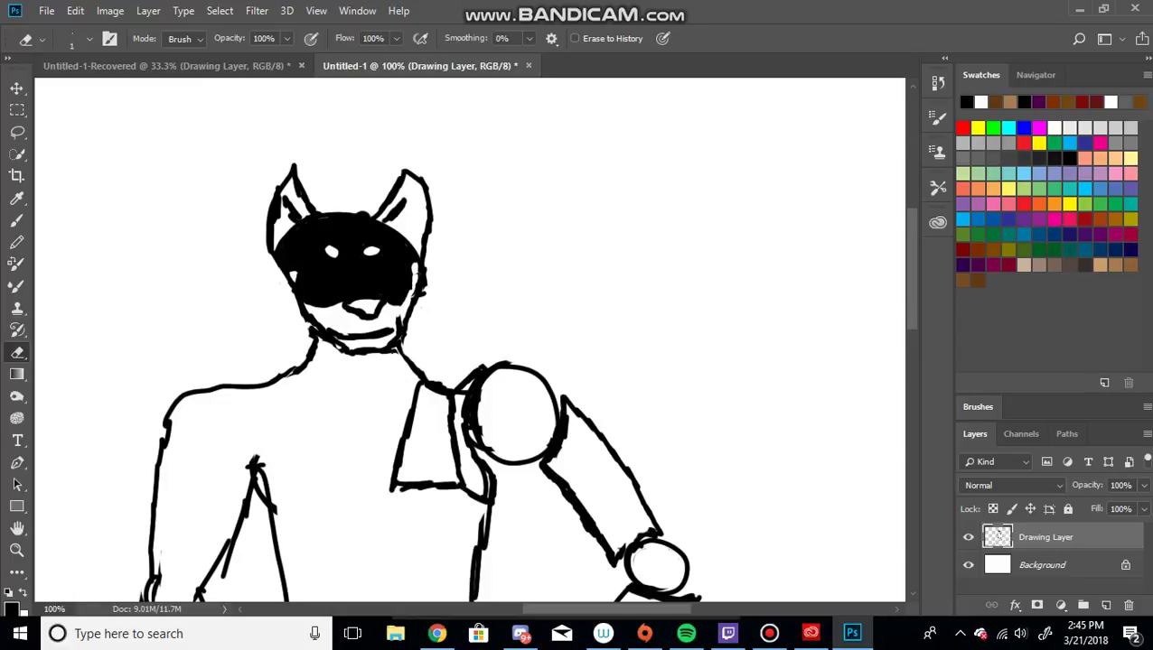
key("bracketright")
key("bracketright")
key("bracketright")
key("bracketright")
key("bracketright")
mouse_move(290, 174)
left_mouse_down()
mouse_move(290, 210)
mouse_move(309, 206)
mouse_move(269, 246)
mouse_move(288, 229)
left_mouse_up()
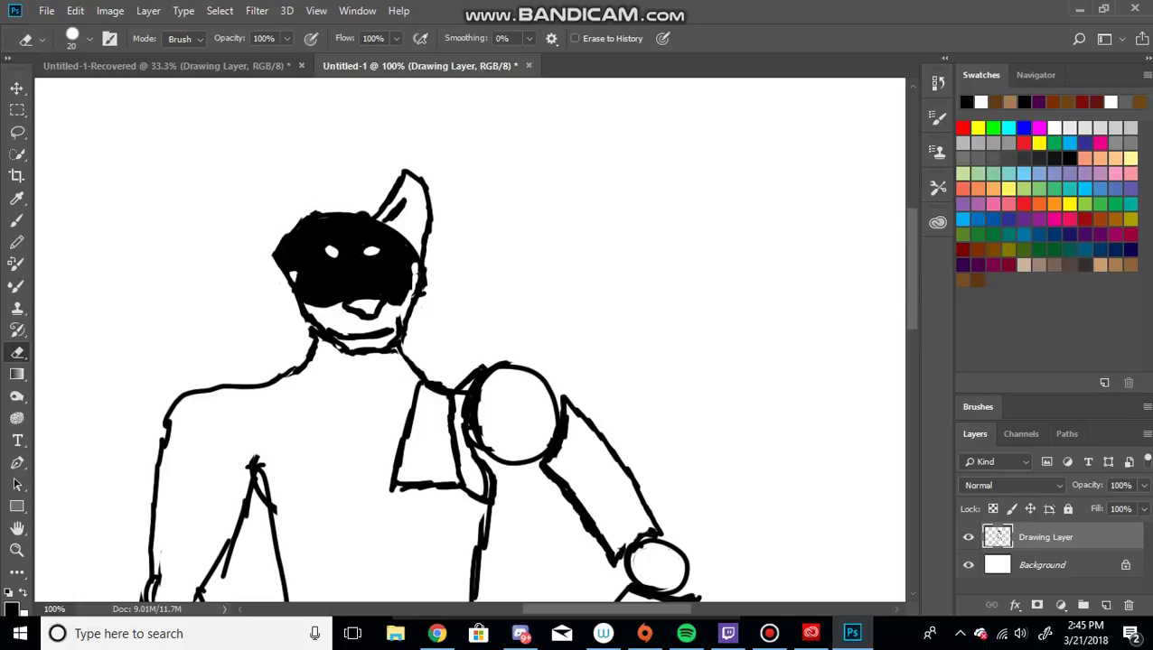
mouse_move(399, 195)
left_mouse_down()
mouse_move(379, 221)
mouse_move(398, 179)
mouse_move(429, 194)
mouse_move(423, 261)
left_mouse_up()
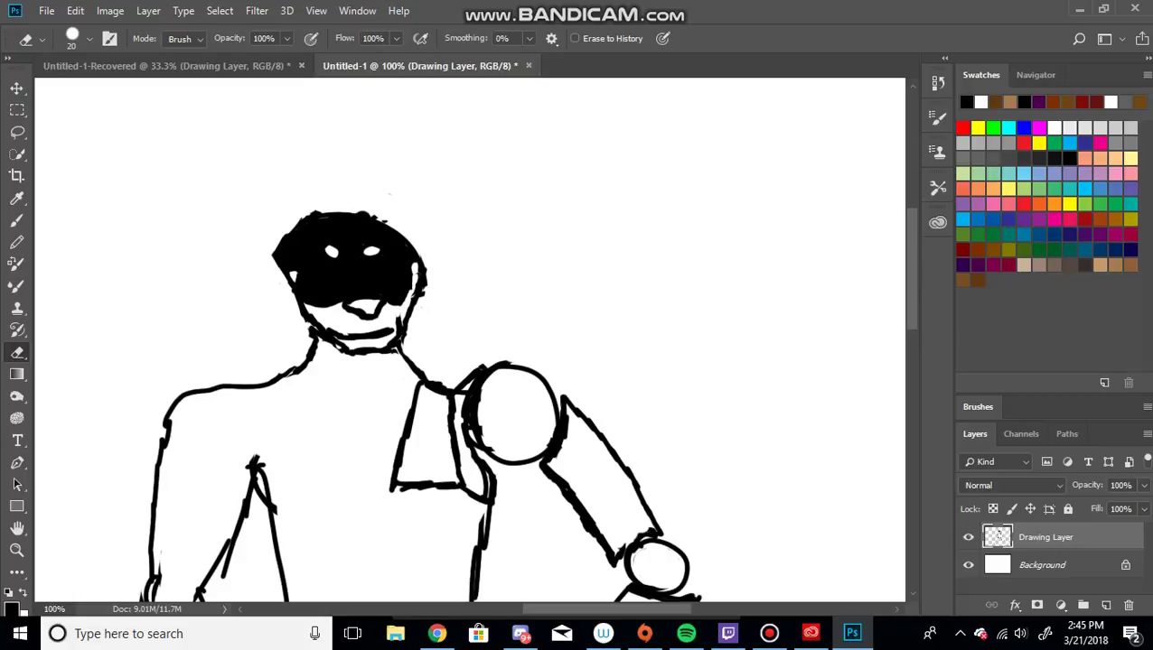
mouse_move(274, 248)
left_mouse_down()
mouse_move(276, 267)
mouse_move(293, 223)
mouse_move(312, 214)
mouse_move(372, 219)
mouse_move(321, 217)
mouse_move(303, 224)
mouse_move(362, 218)
mouse_move(295, 228)
mouse_move(283, 249)
left_mouse_up()
Paint black floppy ears hanging down both sides of the head with a 9 px brush.
key("b")
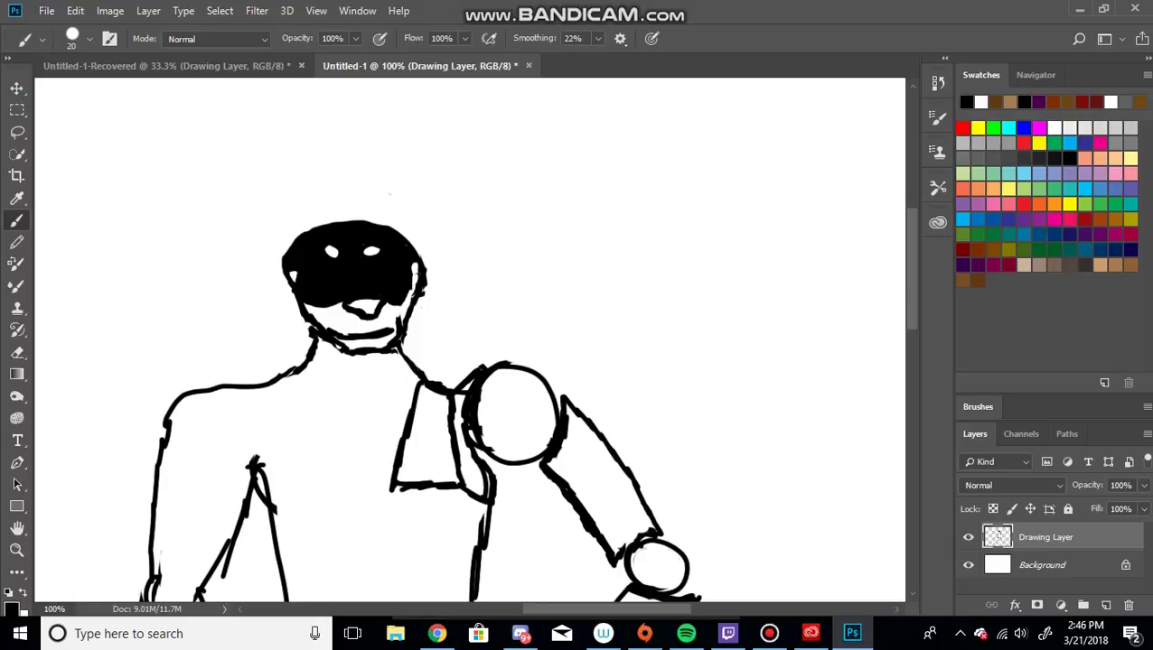
key("bracketleft")
key("bracketleft")
mouse_move(303, 231)
left_mouse_down()
mouse_move(277, 266)
mouse_move(285, 302)
mouse_move(289, 282)
left_mouse_up()
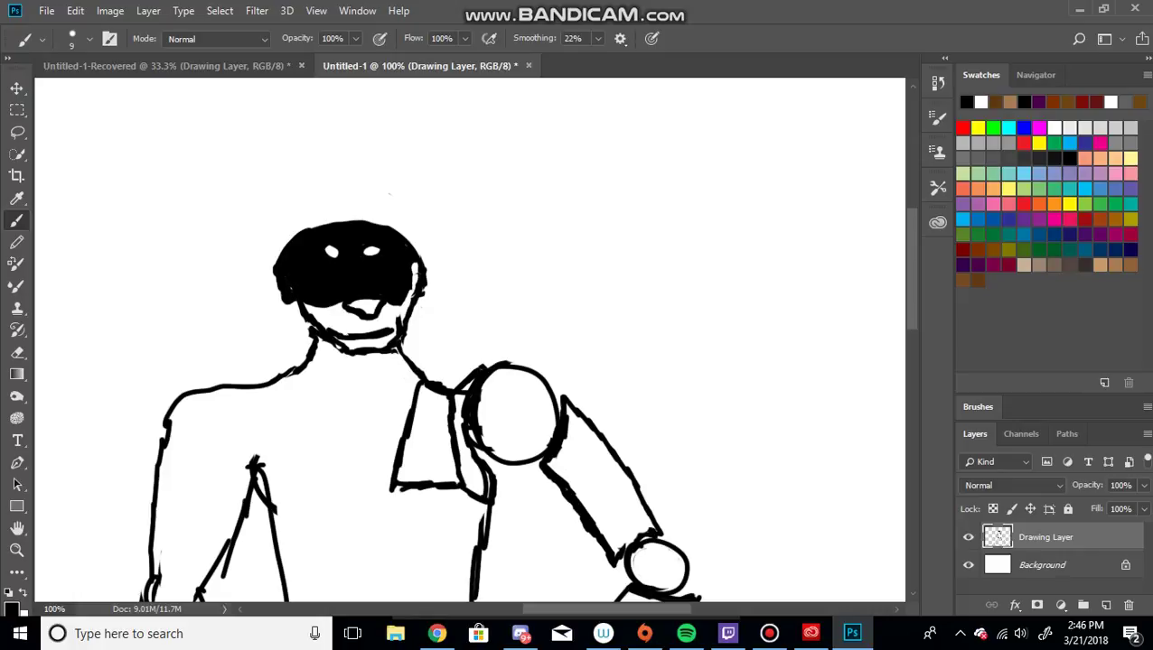
mouse_move(408, 289)
left_mouse_down()
mouse_move(427, 300)
mouse_move(432, 255)
mouse_move(389, 224)
mouse_move(434, 244)
mouse_move(421, 264)
mouse_move(415, 249)
mouse_move(414, 285)
mouse_move(433, 245)
mouse_move(432, 257)
left_mouse_up()
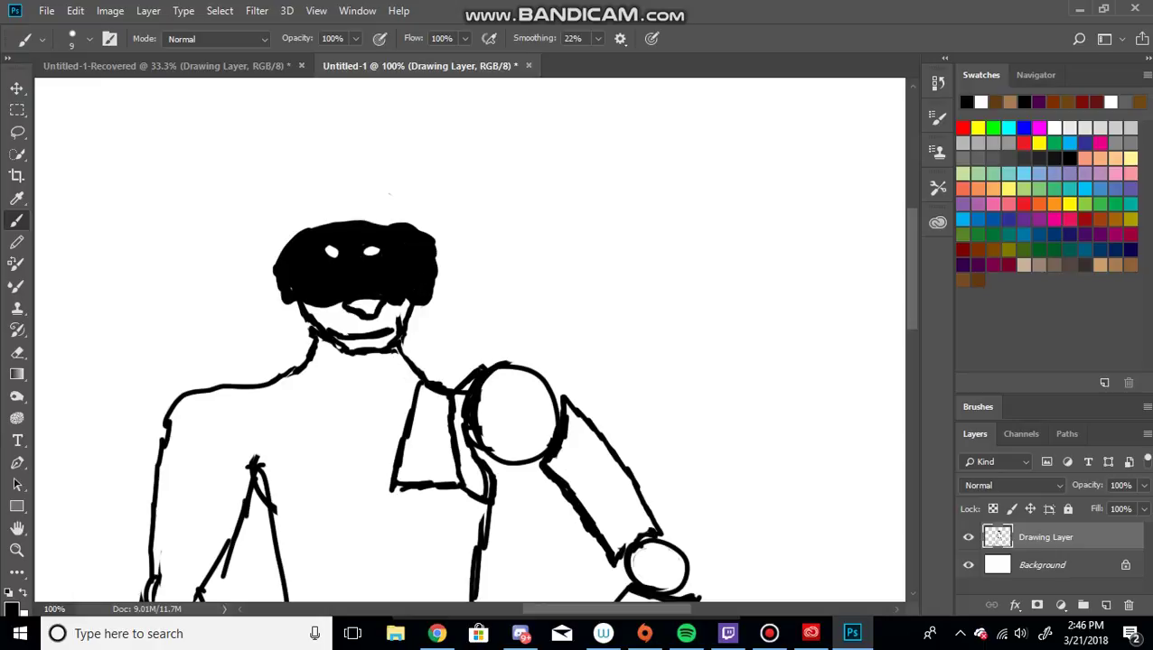
Erase two short slanted white eye slits into the black face below the ovals with a 4 px eraser.
key("e")
key("bracketleft")
key("bracketleft")
key("bracketleft")
key("bracketleft")
key("bracketleft")
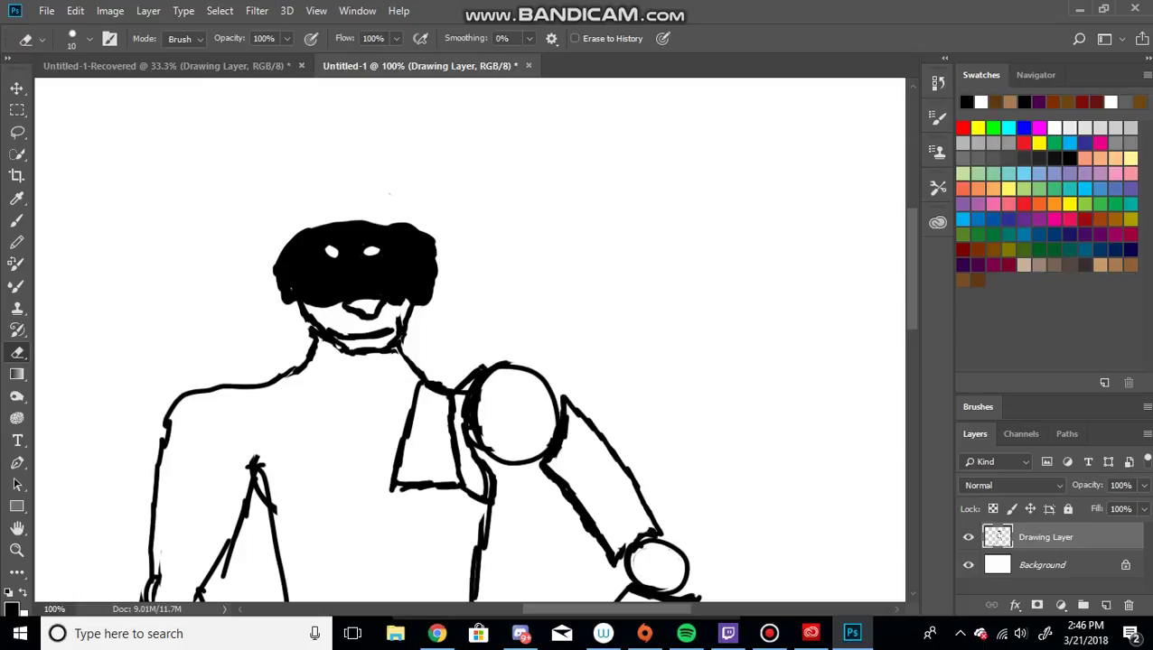
left_click_drag(385, 262, 323, 277)
left_click(769, 633)
left_click(769, 633)
scroll(470, 339, "down", 3)
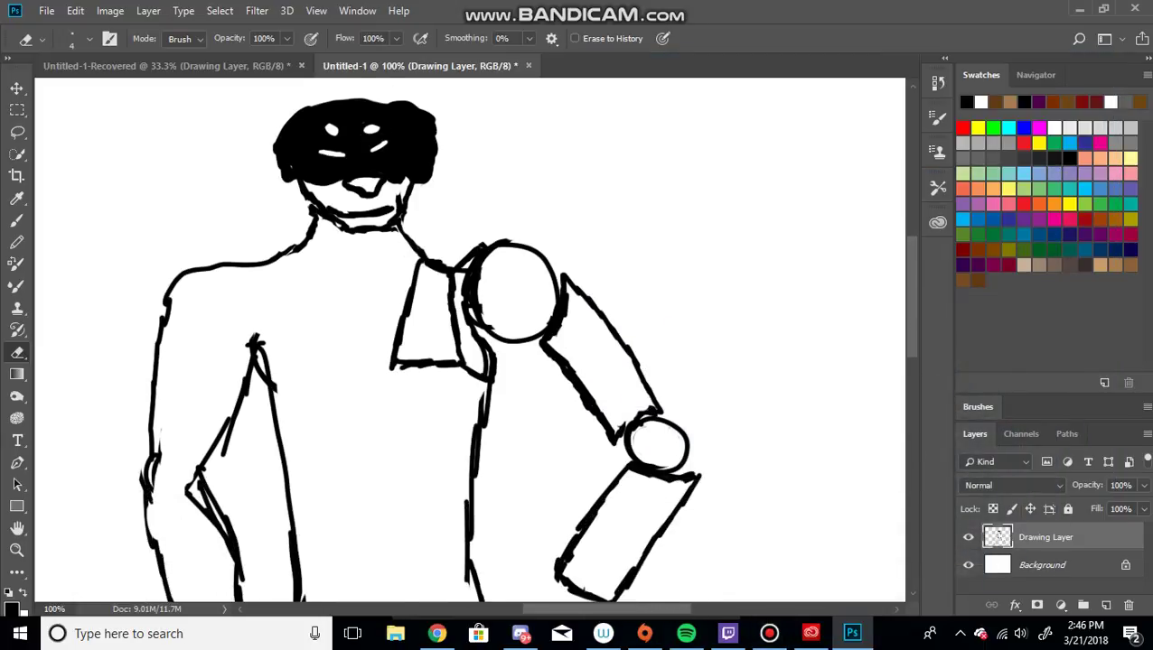
scroll(470, 339, "up", 4)
scroll(469, 338, "down", 10)
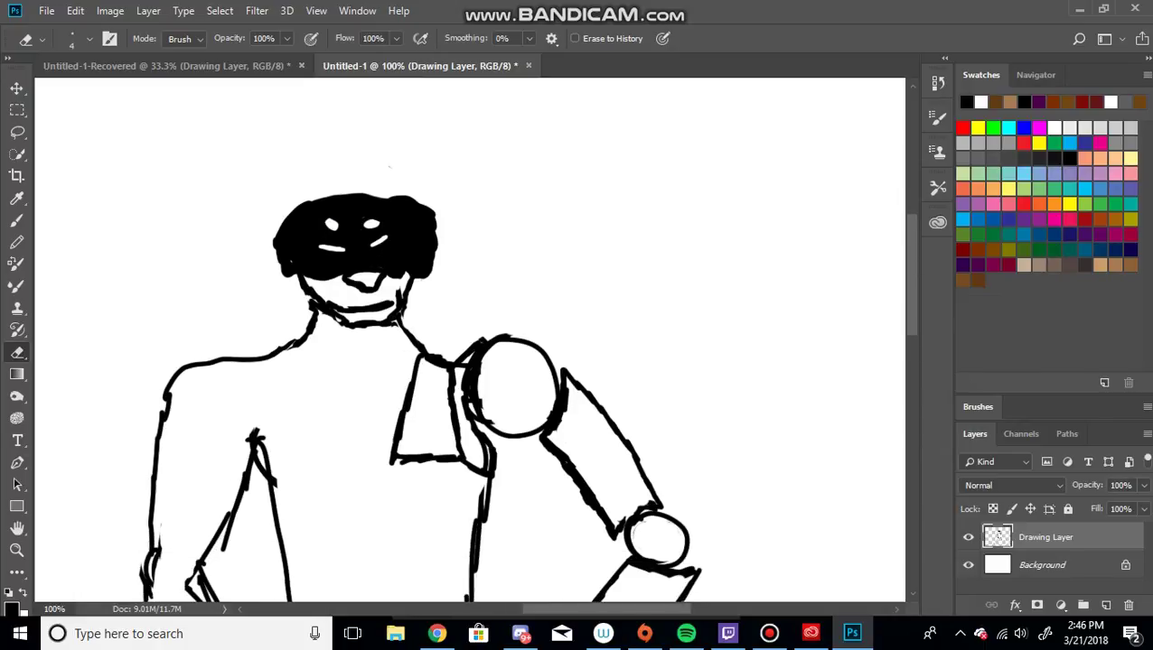
scroll(470, 339, "up", 8)
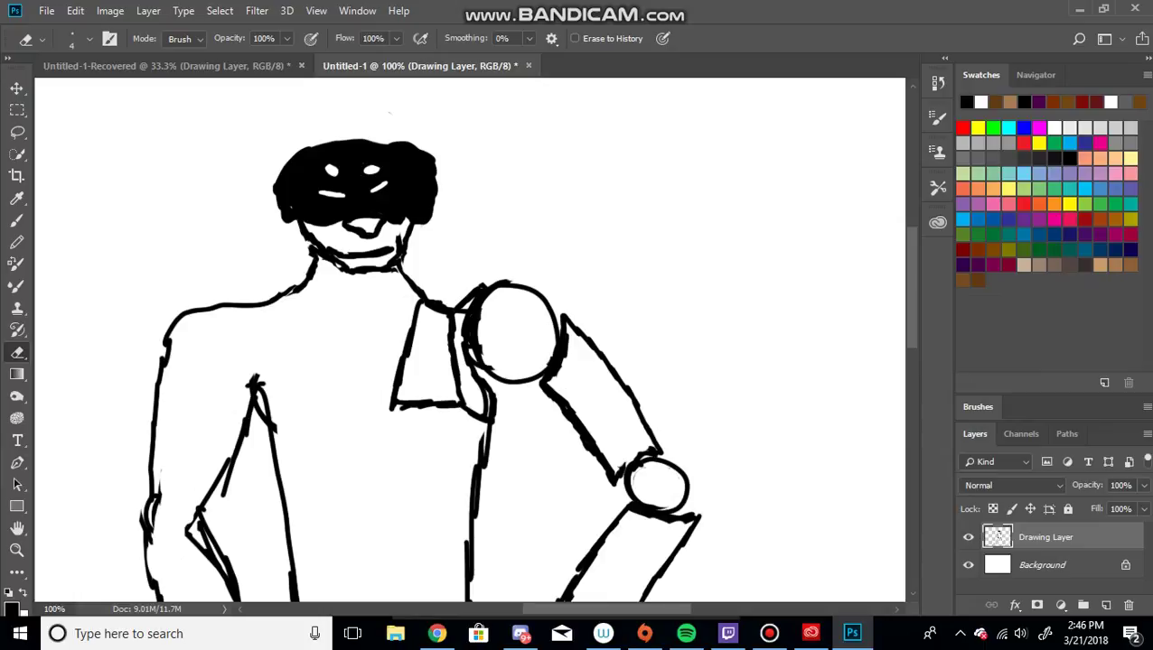
scroll(470, 338, "up", 1)
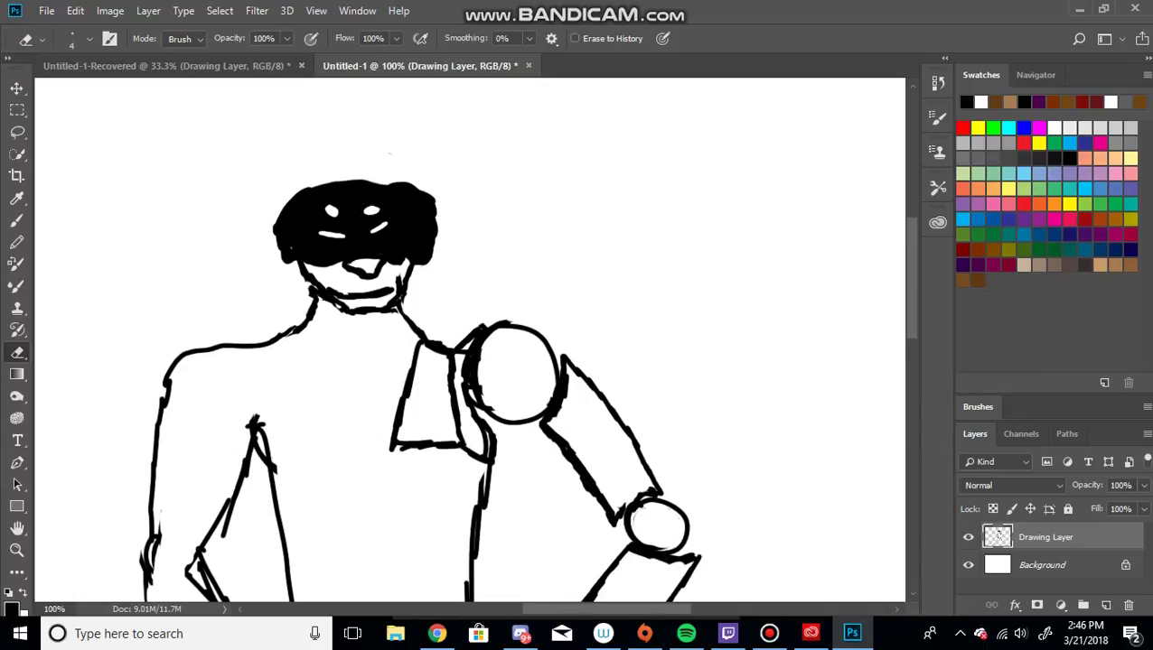
Paint over the small white fleck in the left floppy ear with a 9 px black brush.
left_click_drag(291, 243, 285, 254)
key("b")
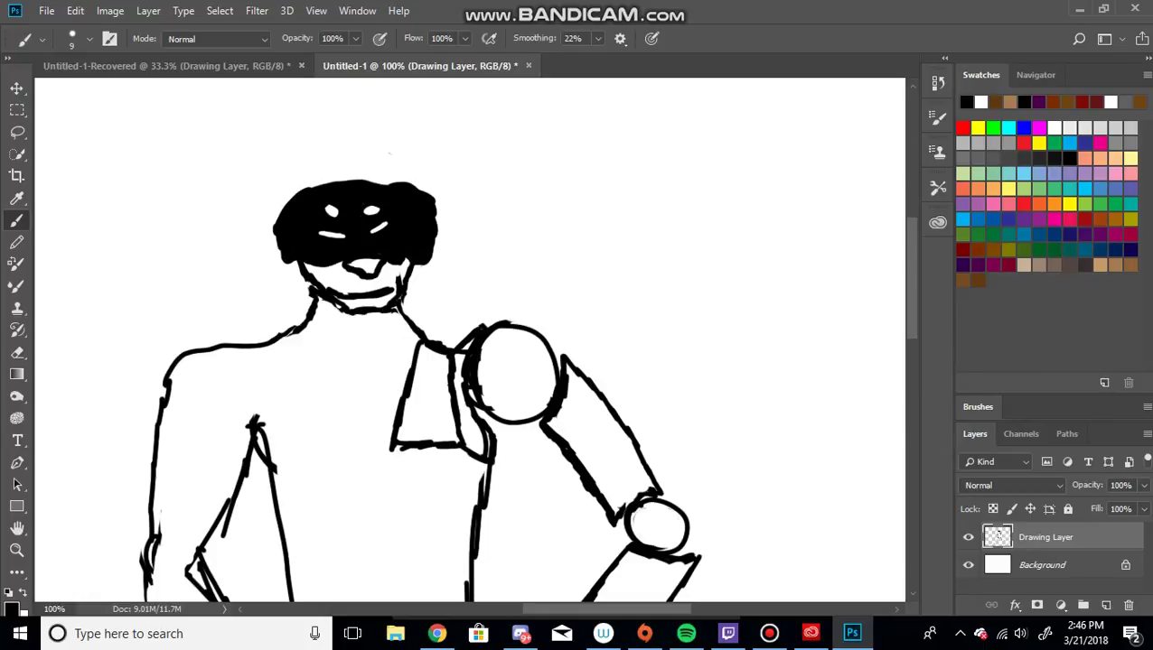
scroll(470, 343, "up", 3)
Look through the extra tools and the Customize Toolbar lists, leaving the toolbar as it is.
left_click(16, 550)
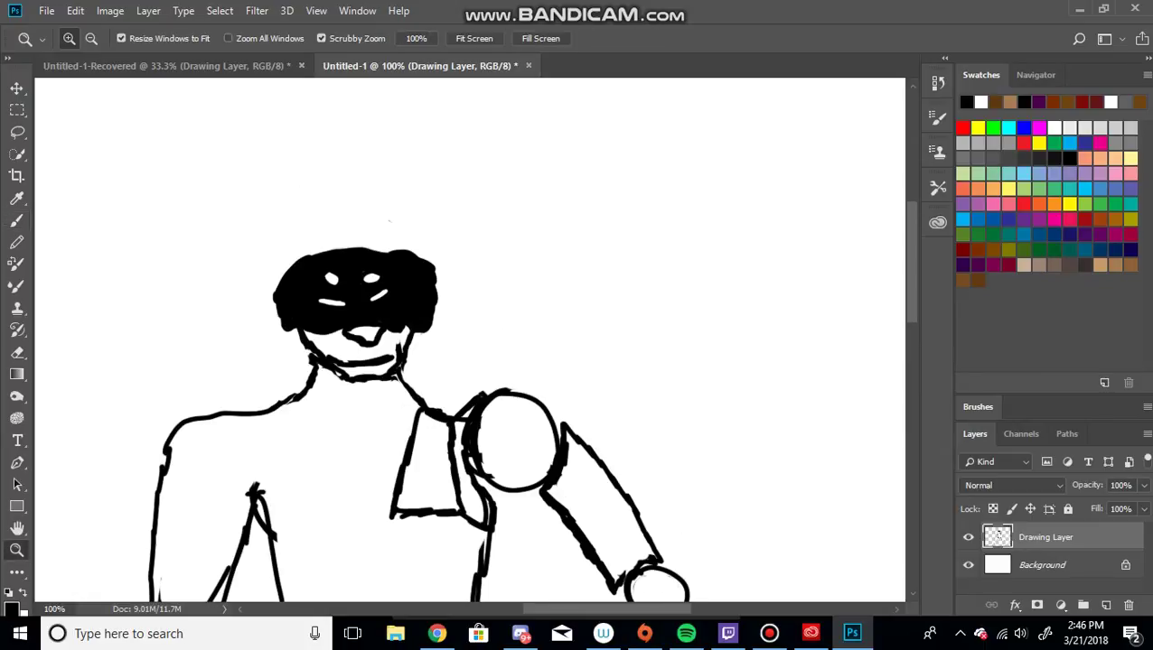
left_click(401, 298)
left_click(400, 299)
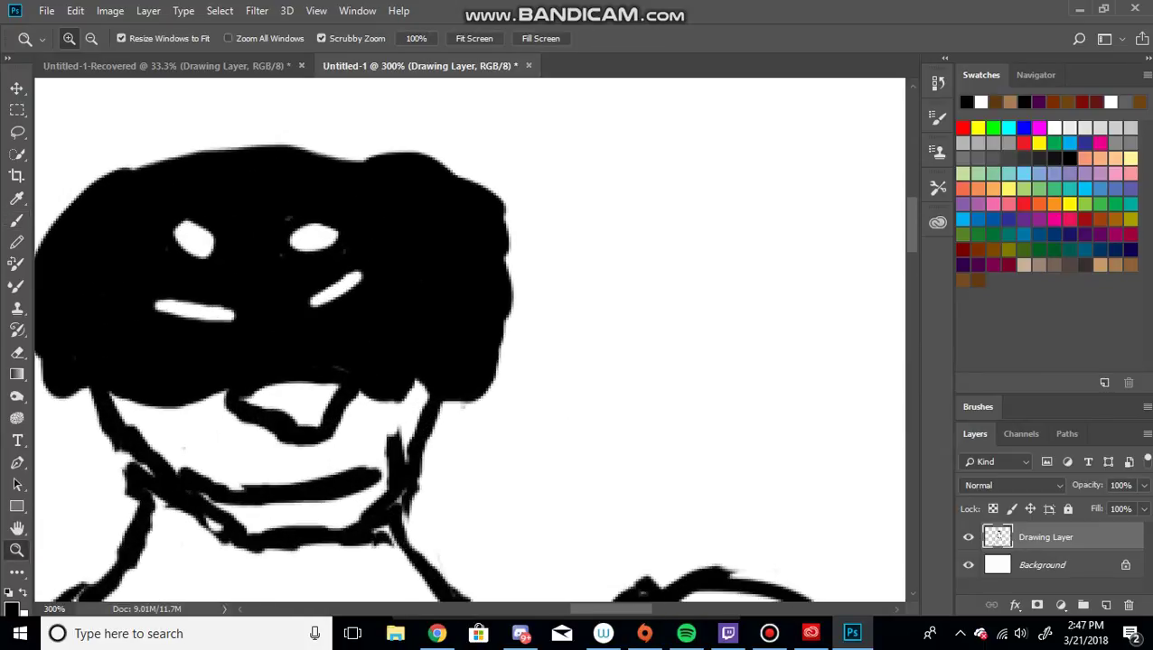
left_click_drag(604, 608, 589, 609)
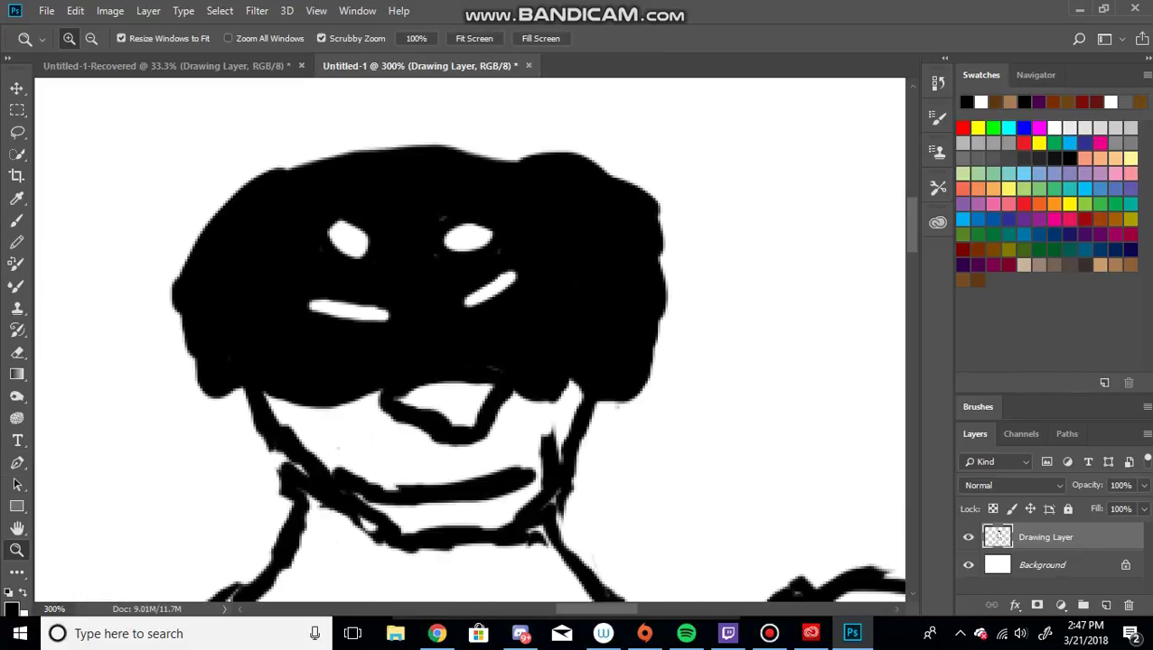
key("e")
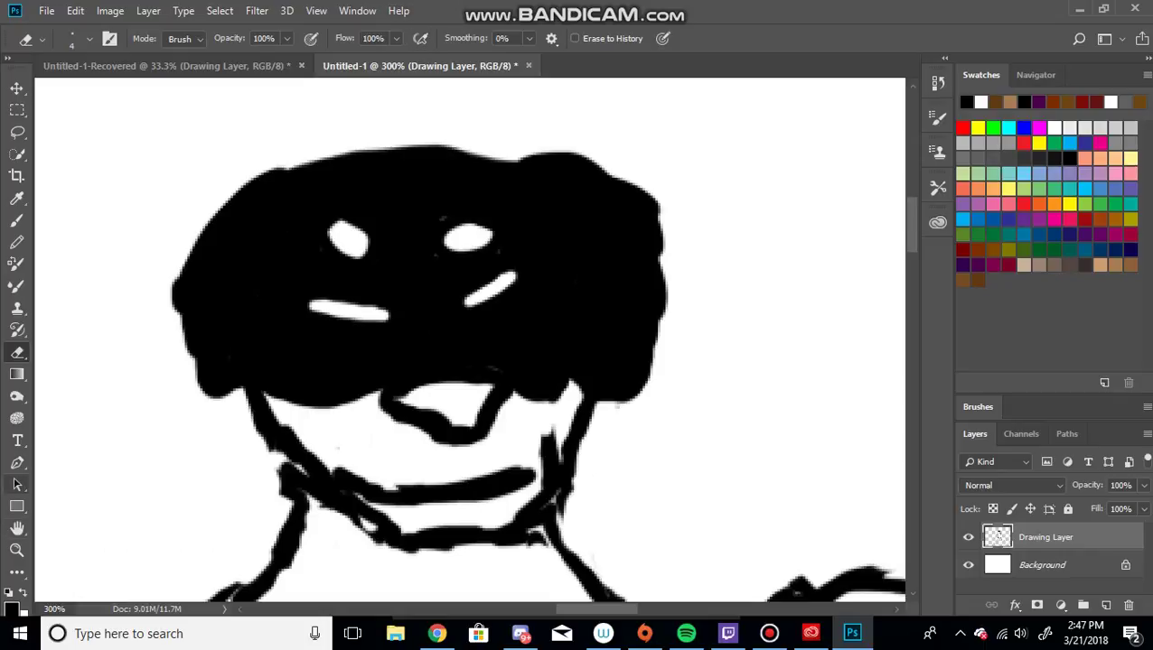
left_click(17, 571)
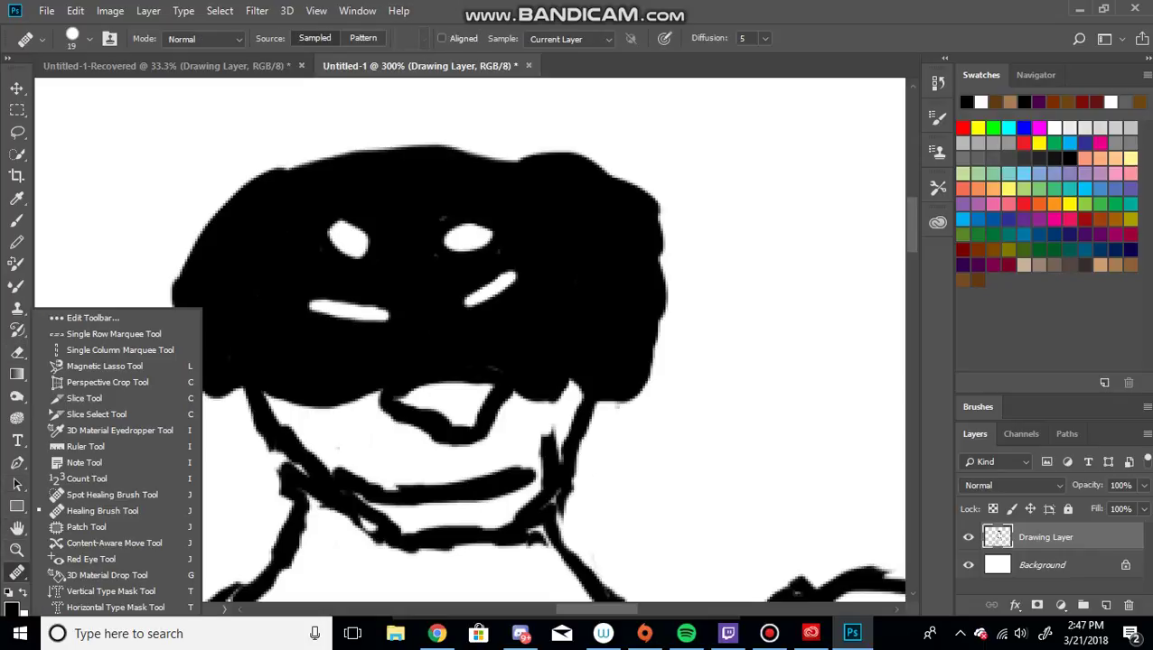
scroll(117, 430, "down", 5)
scroll(118, 430, "up", 4)
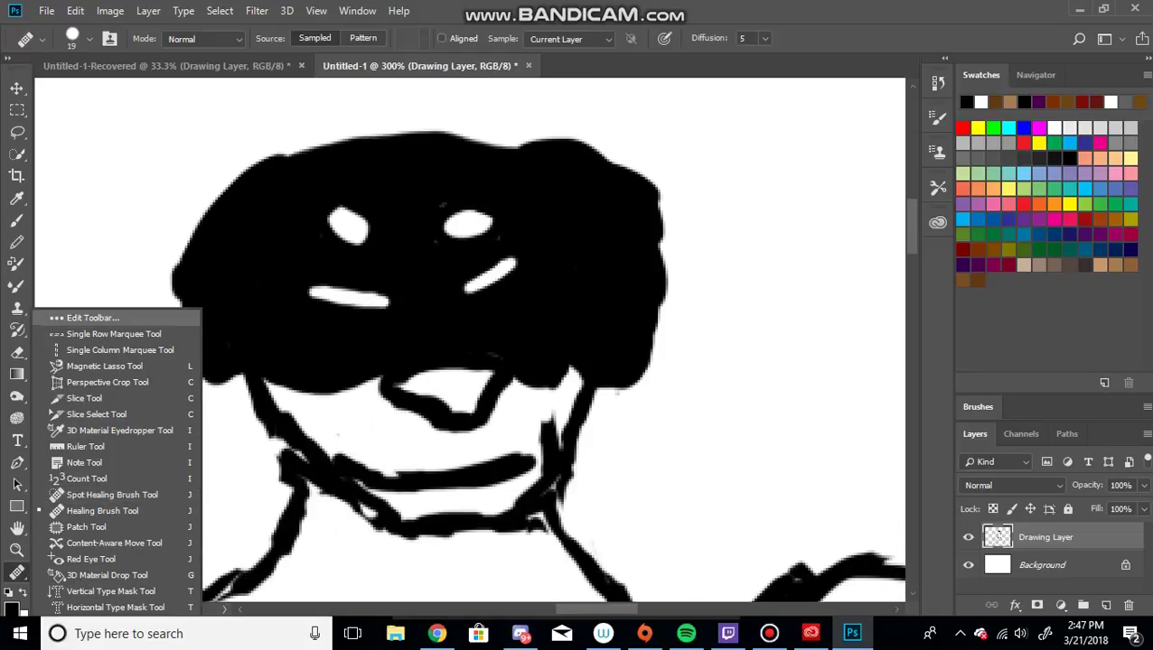
left_click(90, 318)
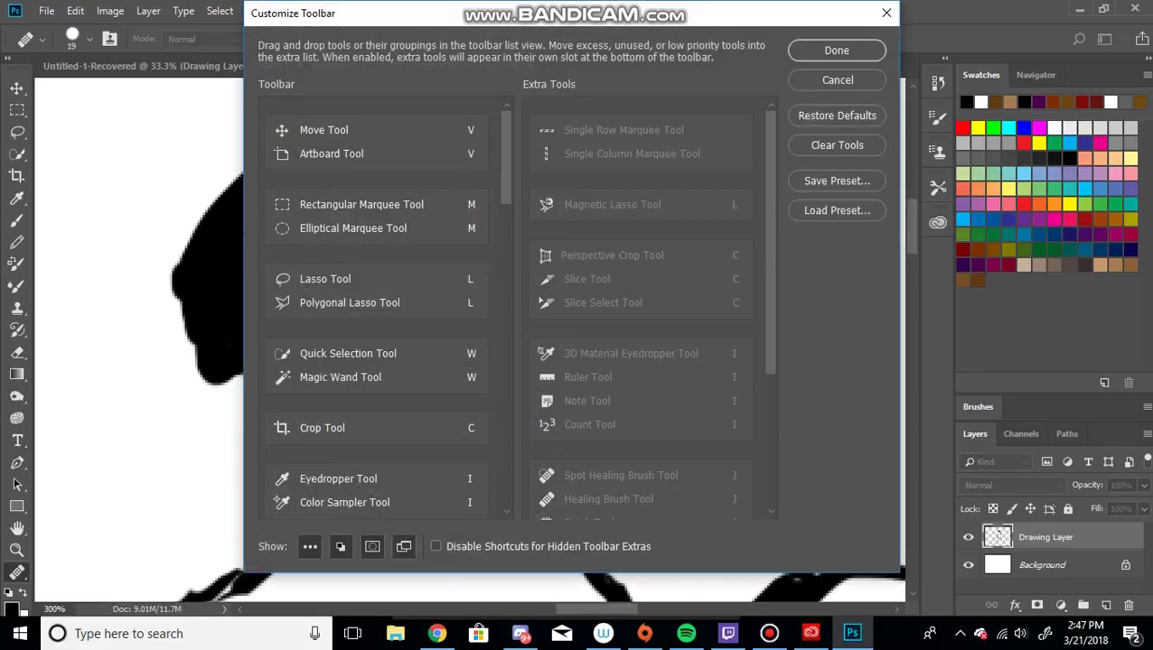
scroll(641, 307, "down", 2)
scroll(642, 312, "down", 2)
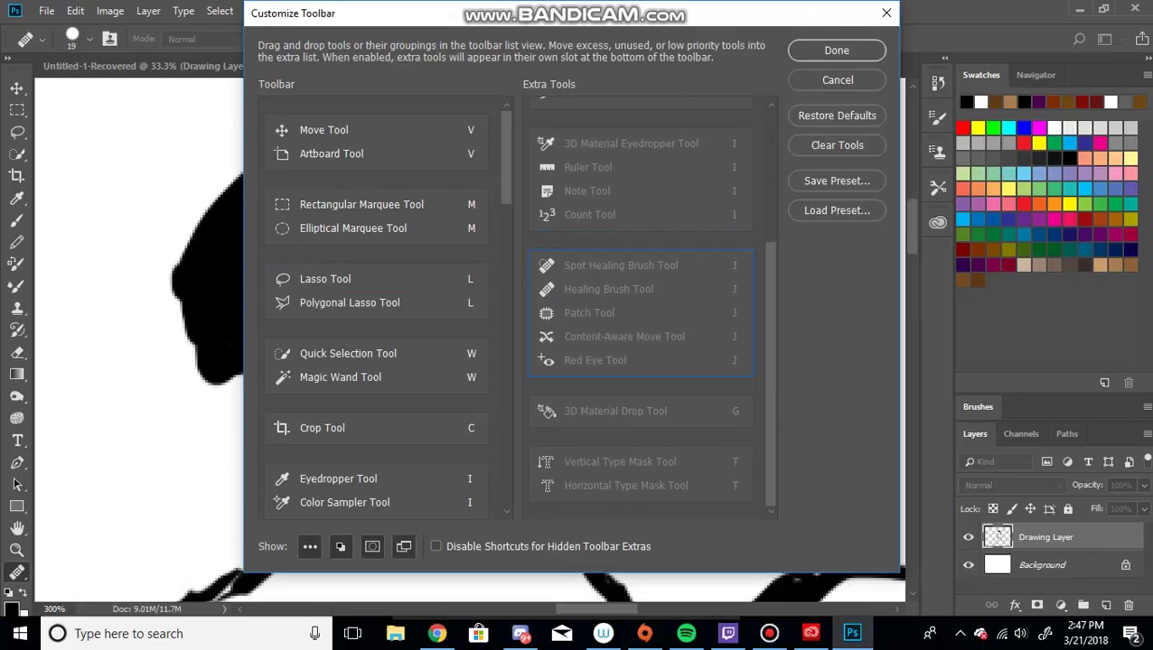
scroll(388, 308, "down", 3)
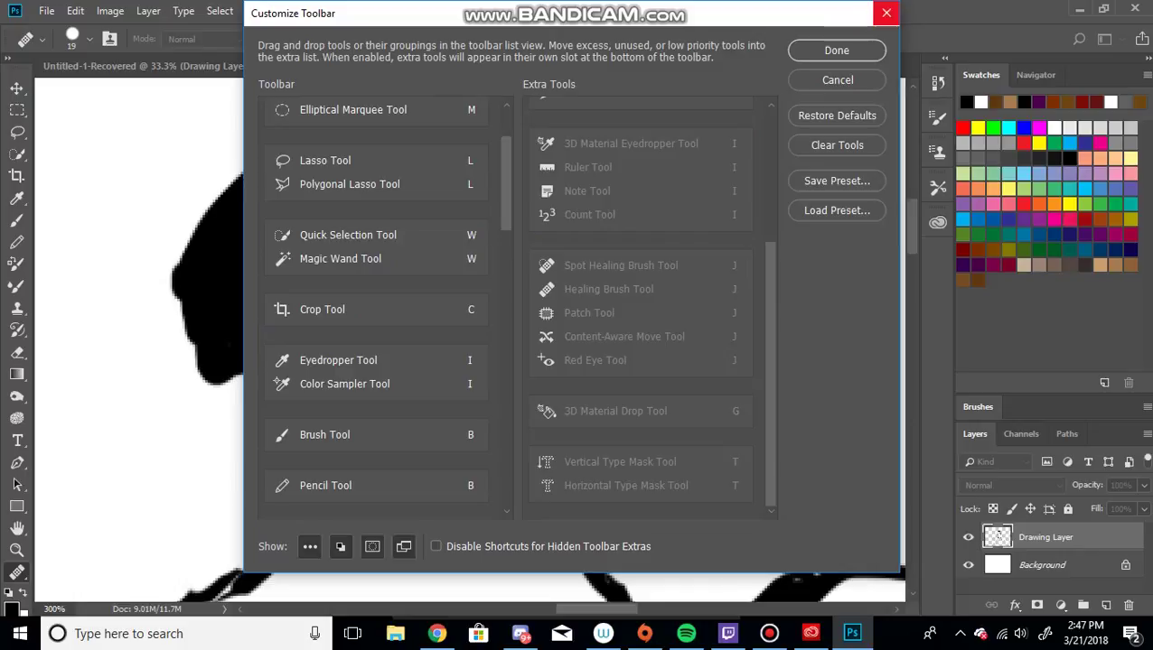
left_click(885, 12)
Try to lighten parts of the black head with a 2 px Dodge tool, using the Midtones, Shadows and Highlights ranges.
left_click(16, 397)
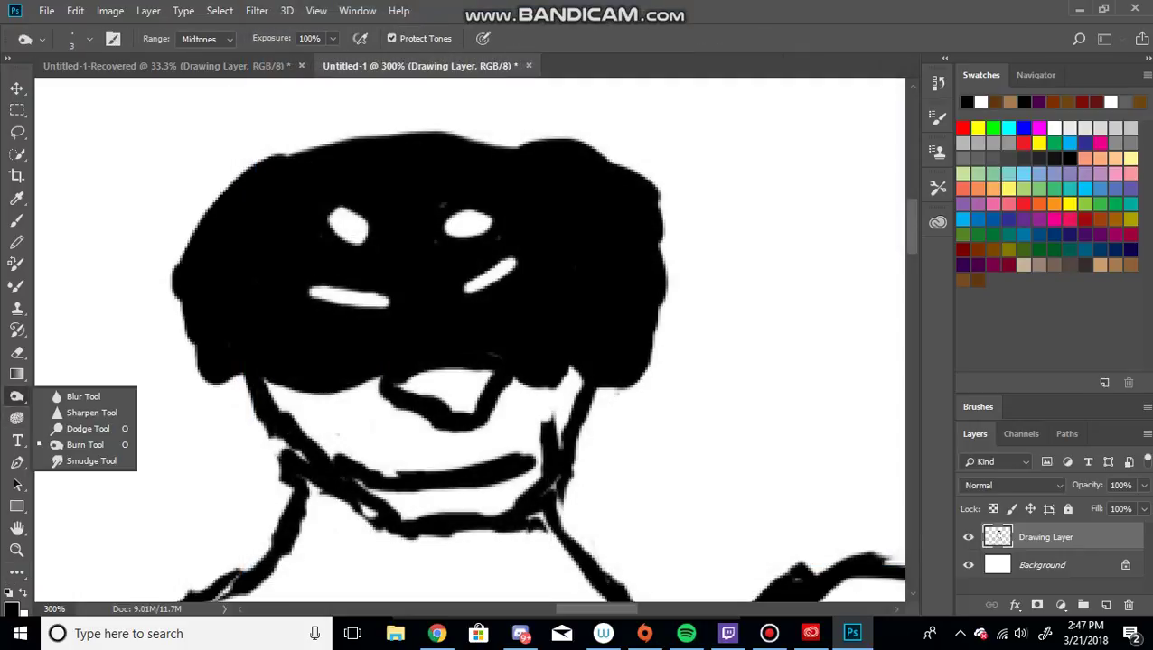
left_click(88, 428)
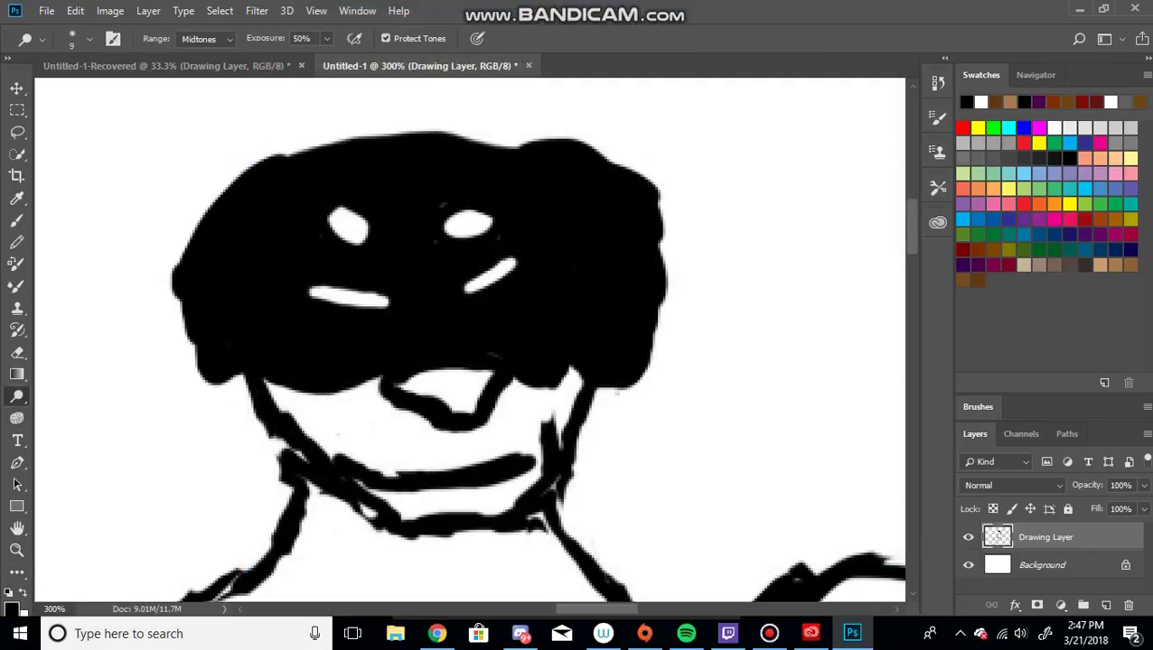
key("bracketleft")
key("bracketleft")
key("bracketleft")
left_click(206, 39)
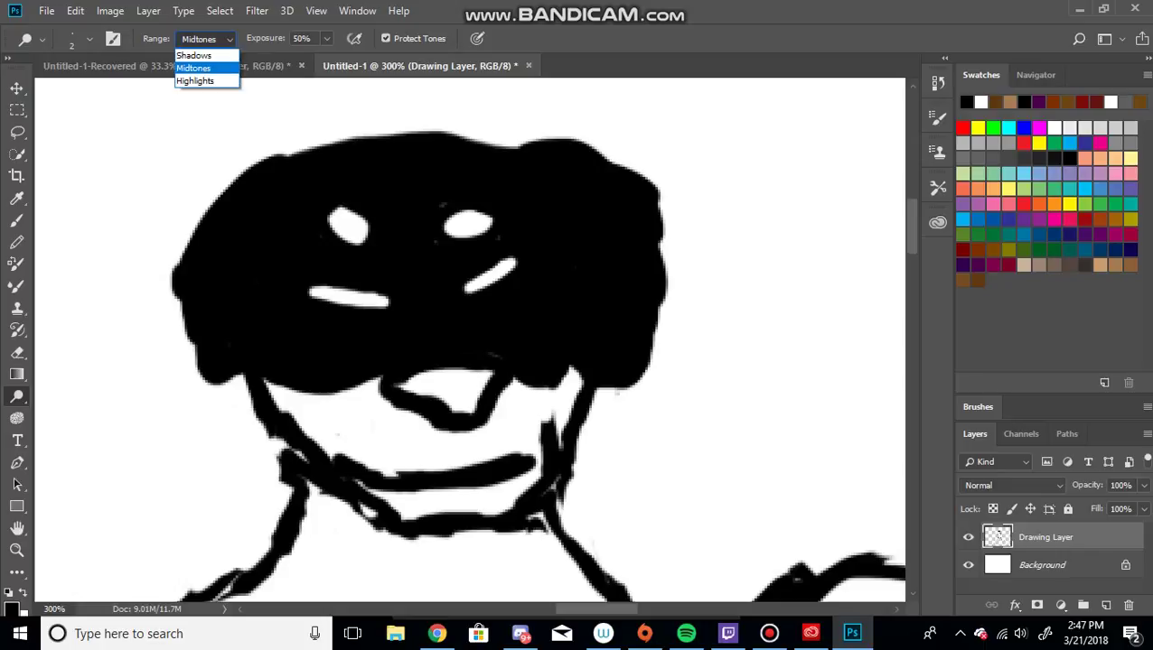
left_click(194, 55)
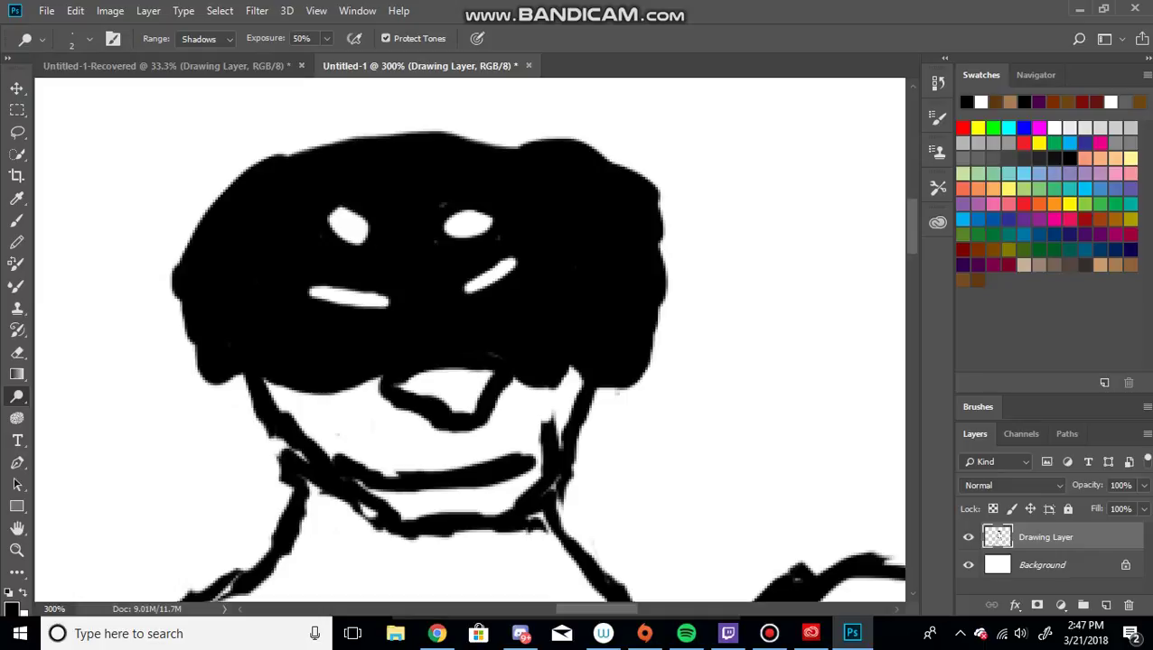
left_click(206, 38)
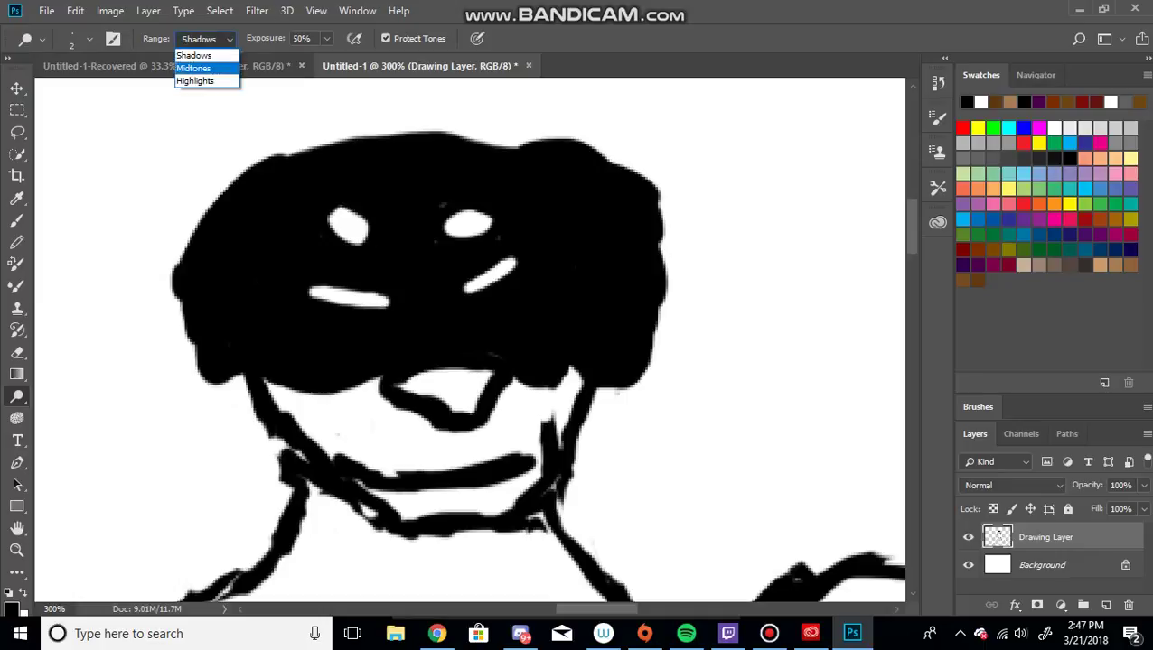
left_click(193, 81)
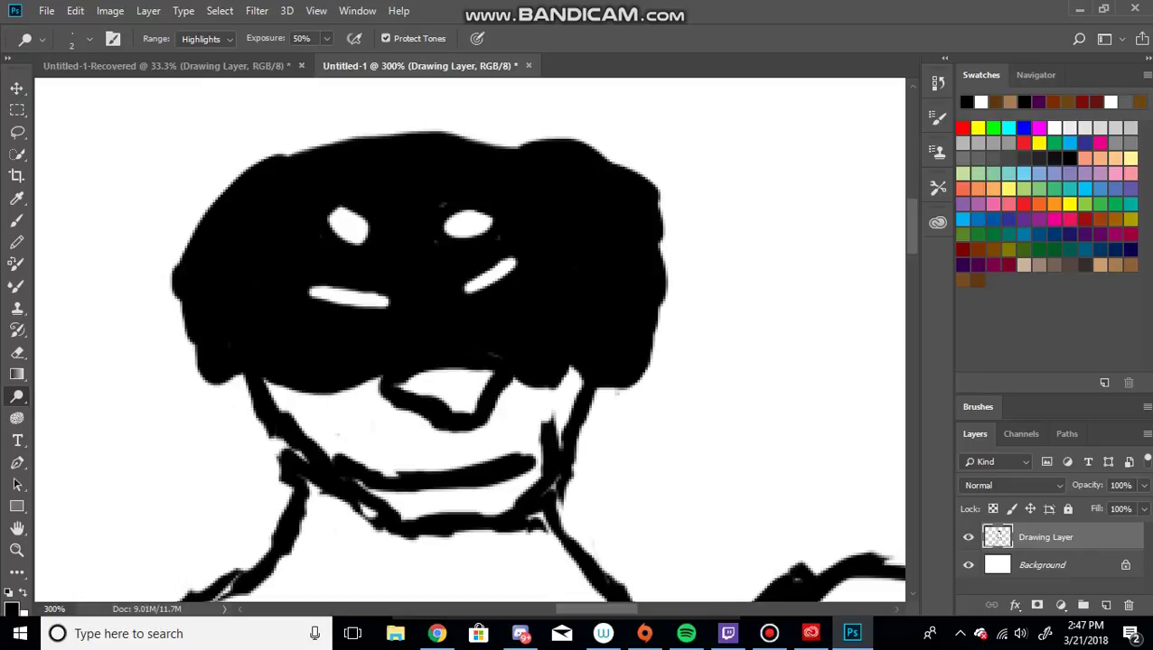
Undo all the Dodge strokes by reverting the drawing's history to the last brush stroke.
left_click(938, 83)
scroll(822, 162, "up", 10)
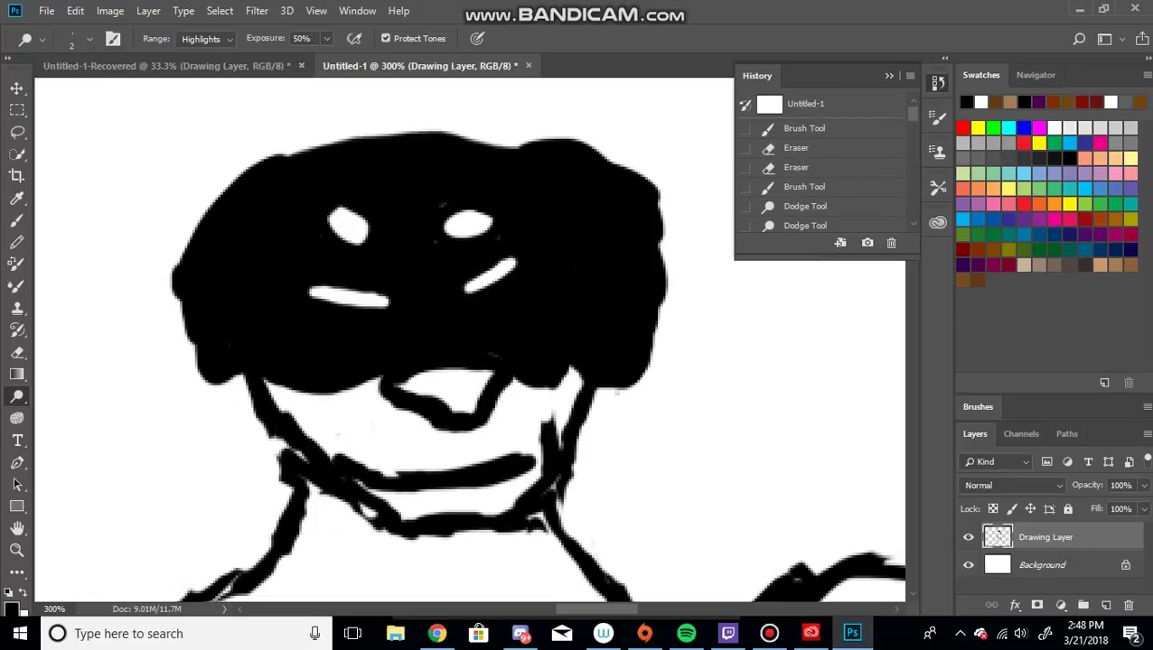
scroll(822, 163, "down", 2)
left_click(805, 157)
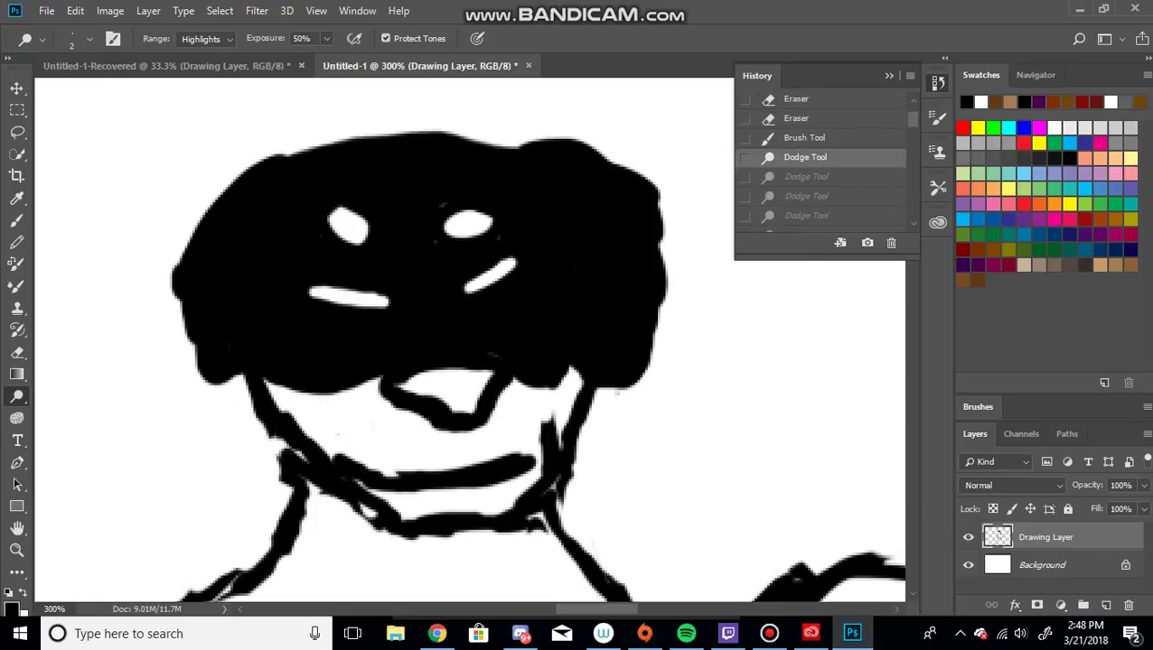
left_click(804, 138)
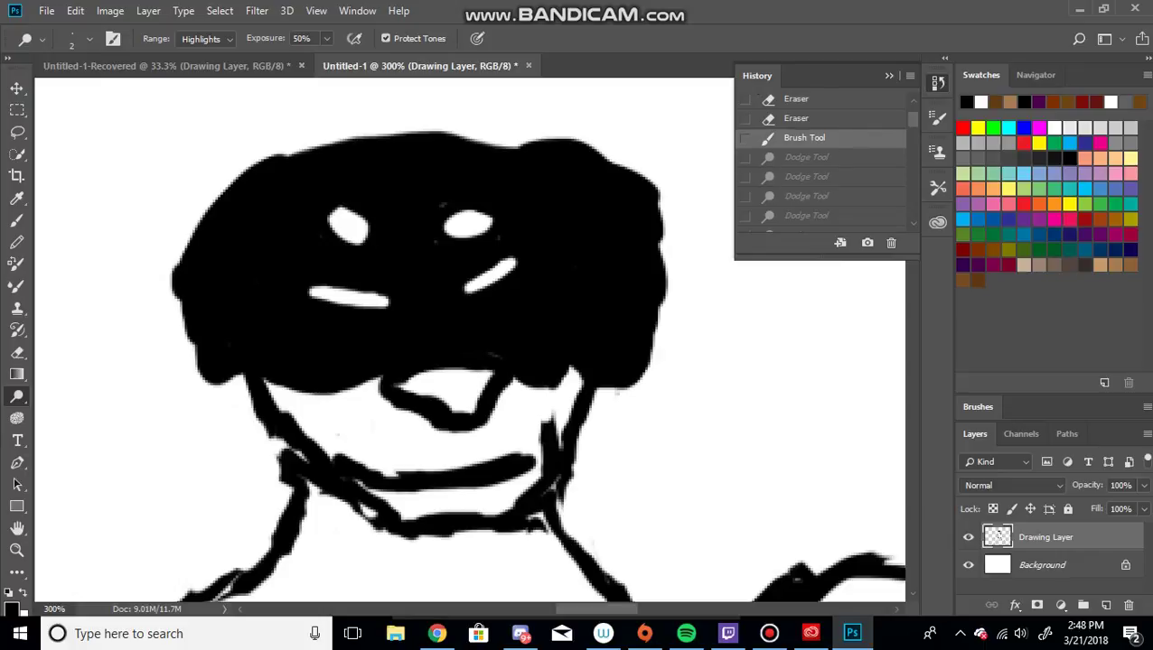
key("ctrl+alt+z")
key("ctrl+alt+z")
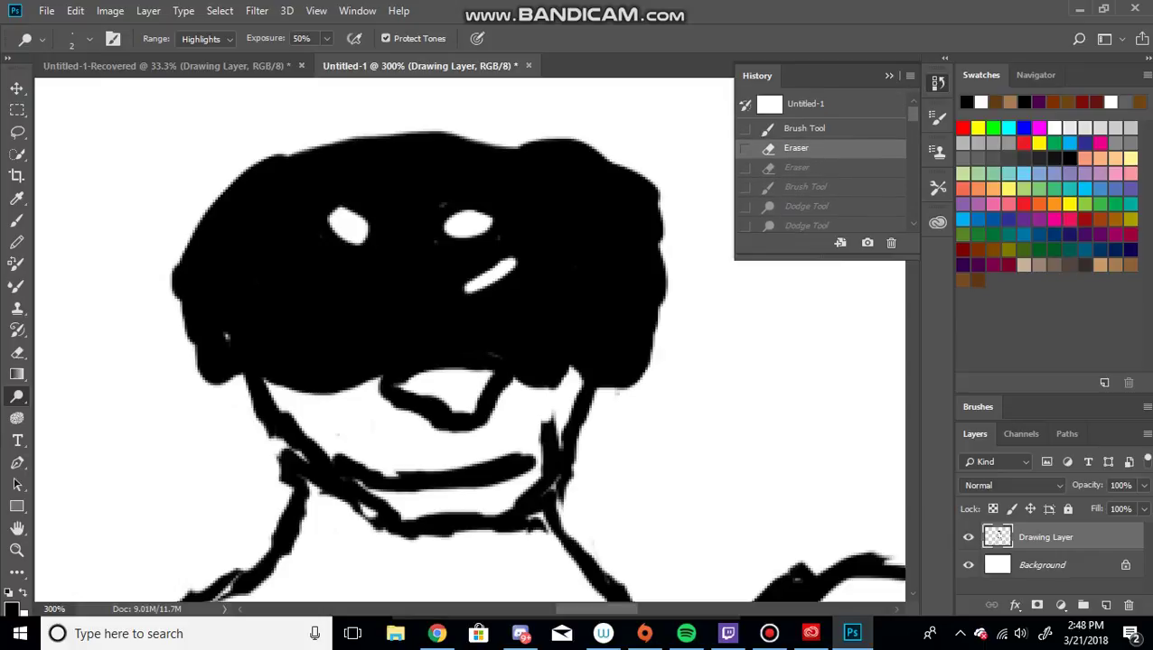
key("ctrl+alt+z")
key("ctrl+alt+z")
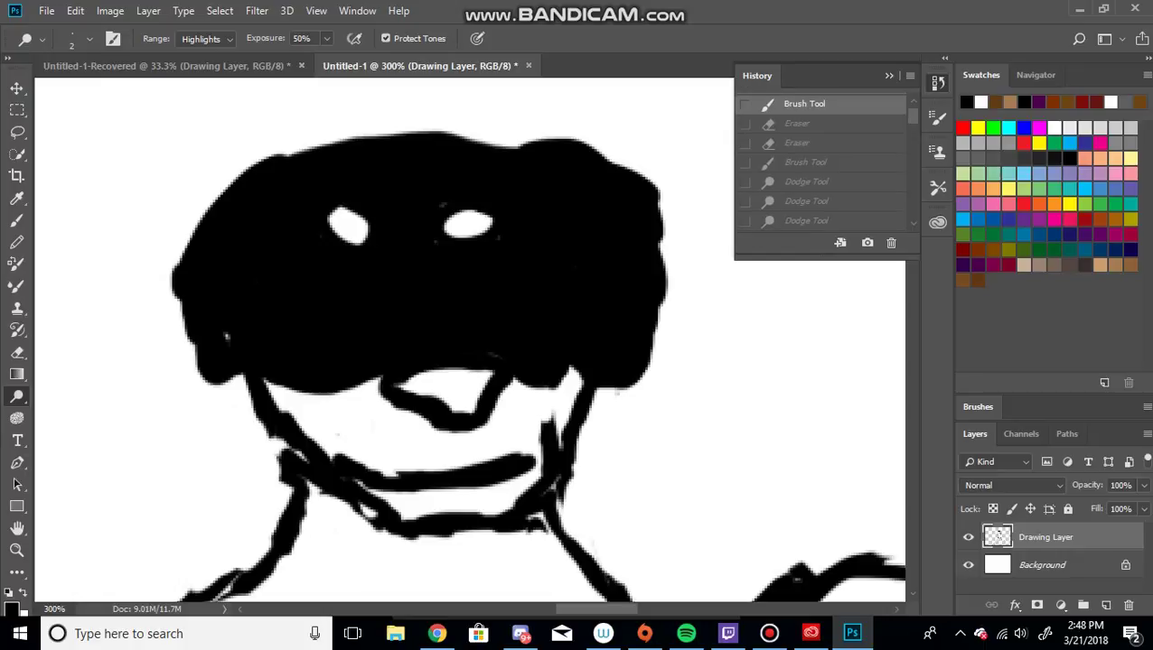
left_click(805, 161)
left_click(944, 58)
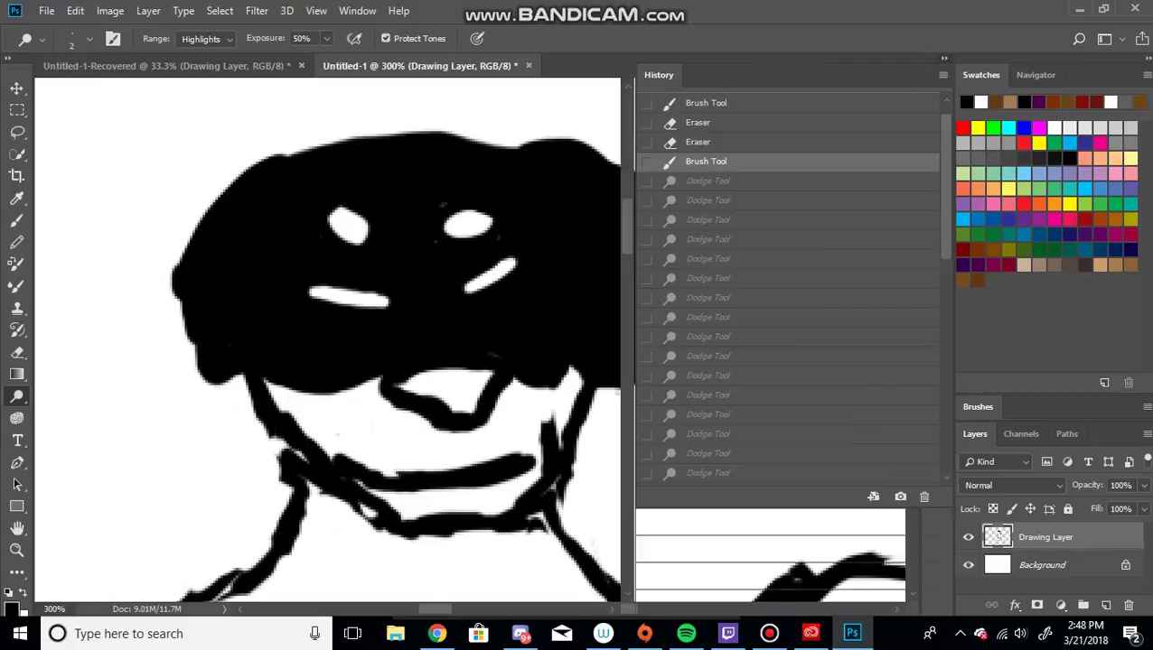
left_click(944, 58)
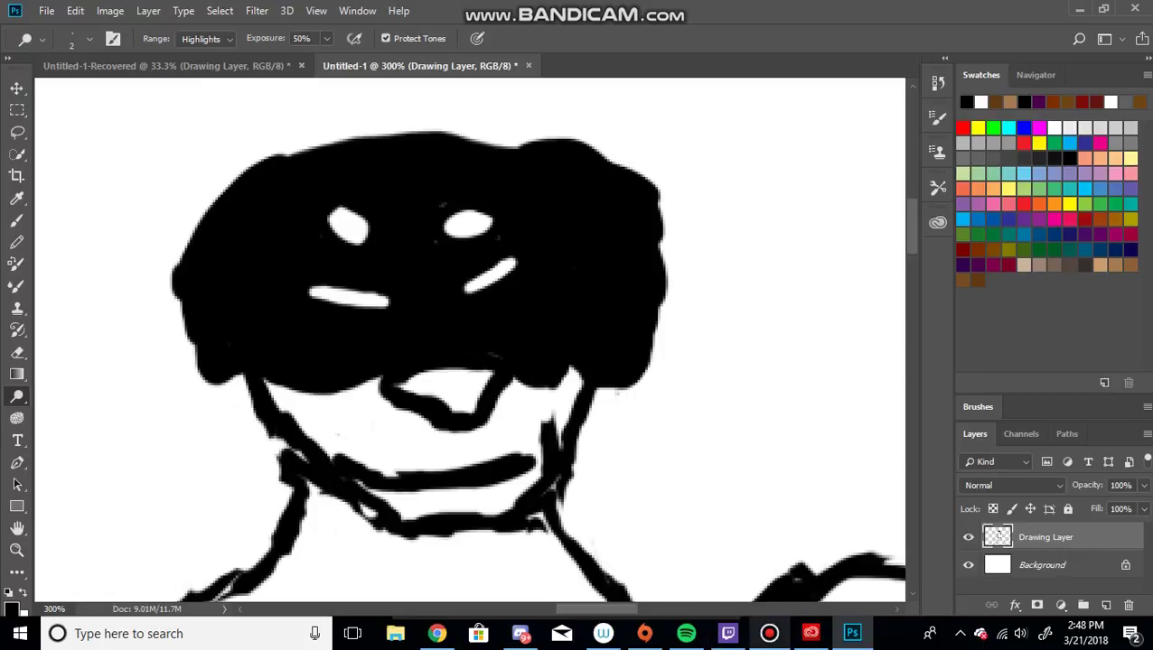
left_click(769, 634)
left_click(769, 633)
left_click(769, 634)
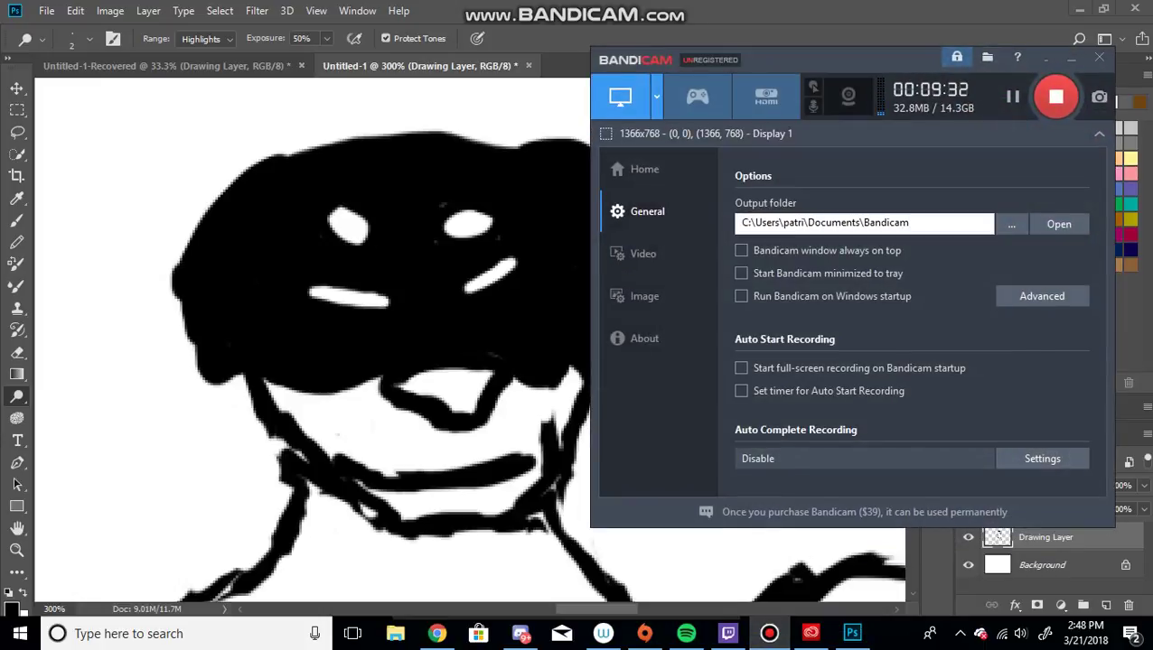